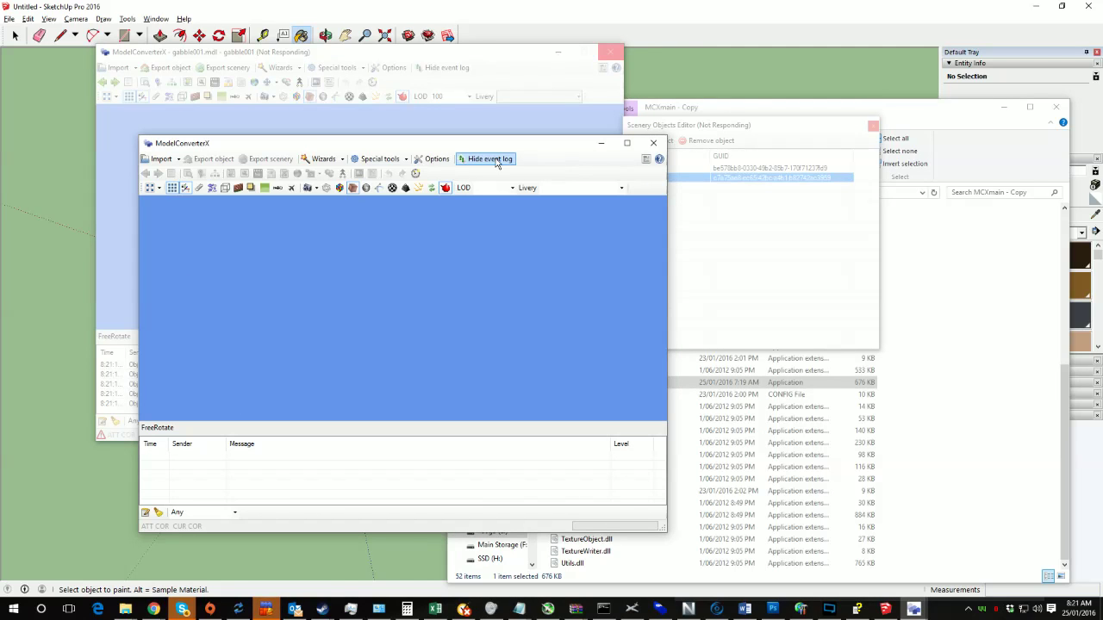
# - Check the FS related settings for the simulator paths and preferred FS version in the ModelConverterX options
pyautogui.click(433, 159)
pyautogui.click(135, 175)
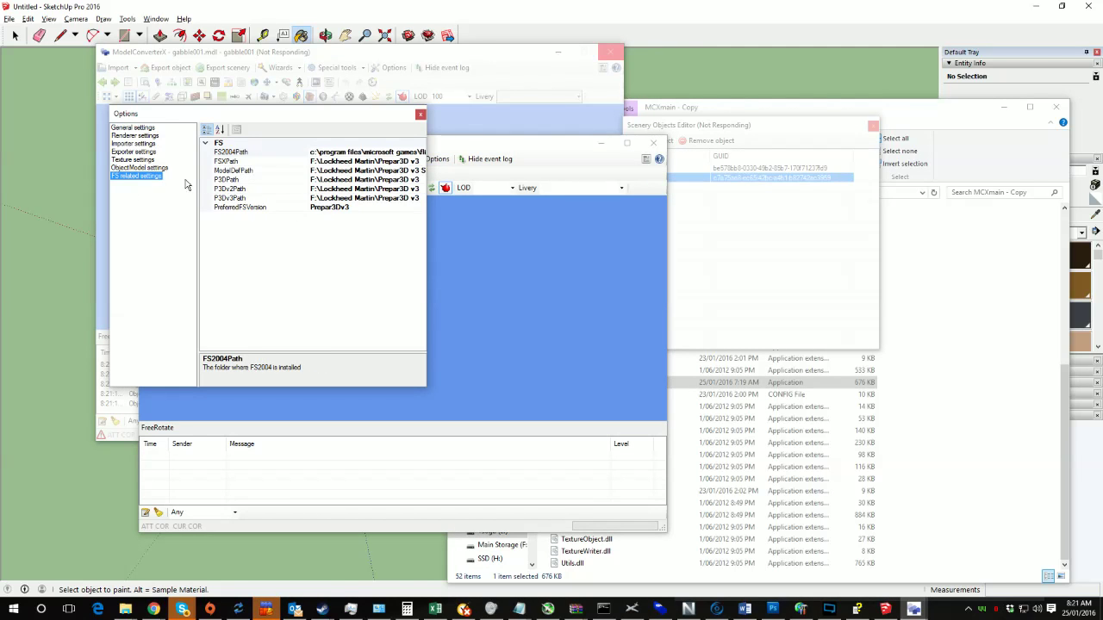
pyautogui.click(421, 115)
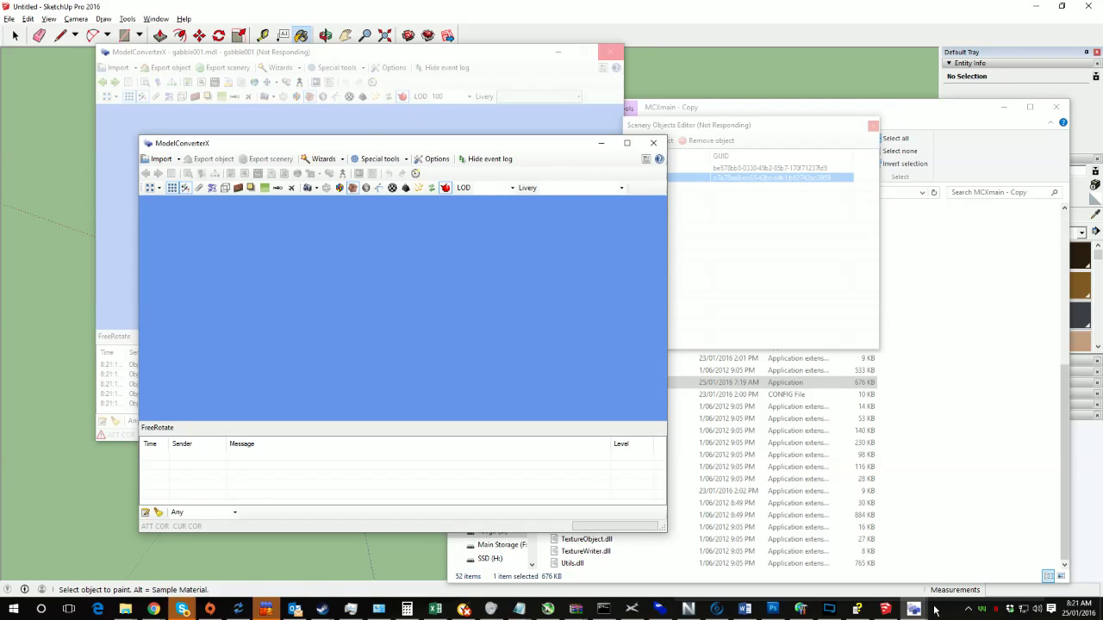
pyautogui.click(160, 159)
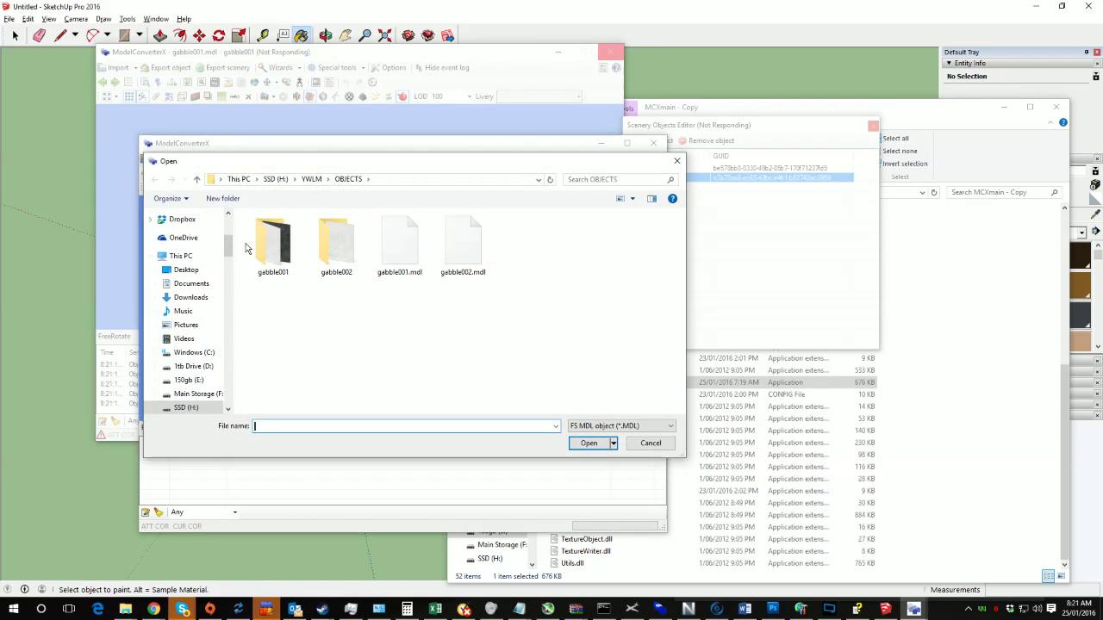
pyautogui.click(411, 244)
pyautogui.click(650, 443)
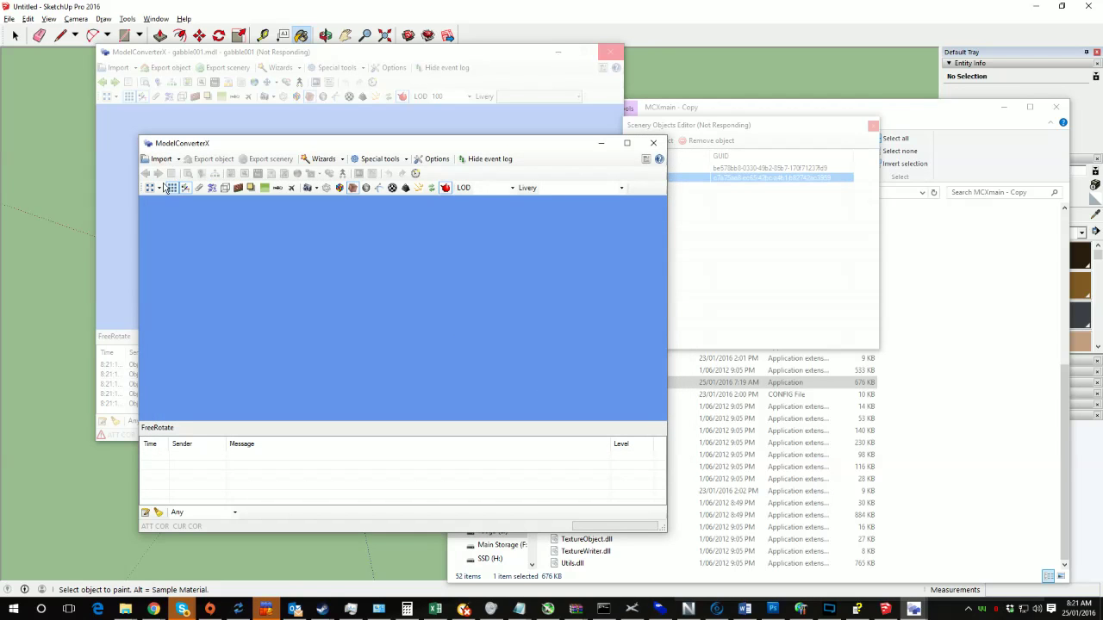
# - Import the gabble001.mdl object from the YWLM OBJECTS folder
pyautogui.click(160, 159)
pyautogui.doubleClick(379, 249)
pyautogui.moveTo(409, 327); pyautogui.dragTo(393, 349)
# - Add the gabble002.mdl object to the scenery in the Scenery Objects Editor
pyautogui.click(173, 176)
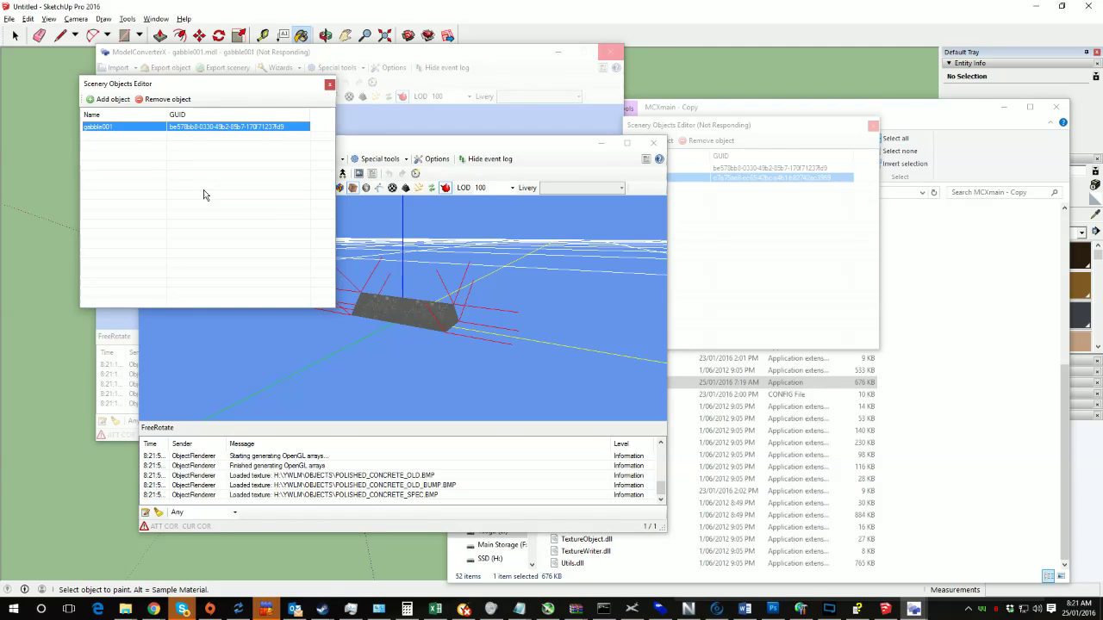
pyautogui.moveTo(179, 85); pyautogui.dragTo(455, 138)
pyautogui.click(381, 153)
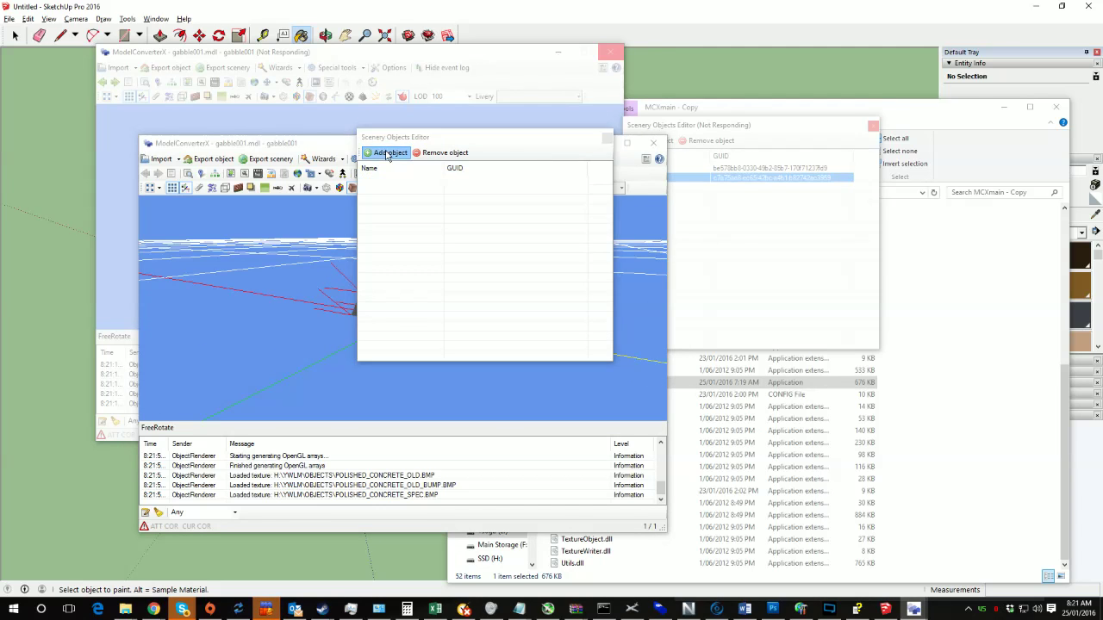
pyautogui.doubleClick(690, 243)
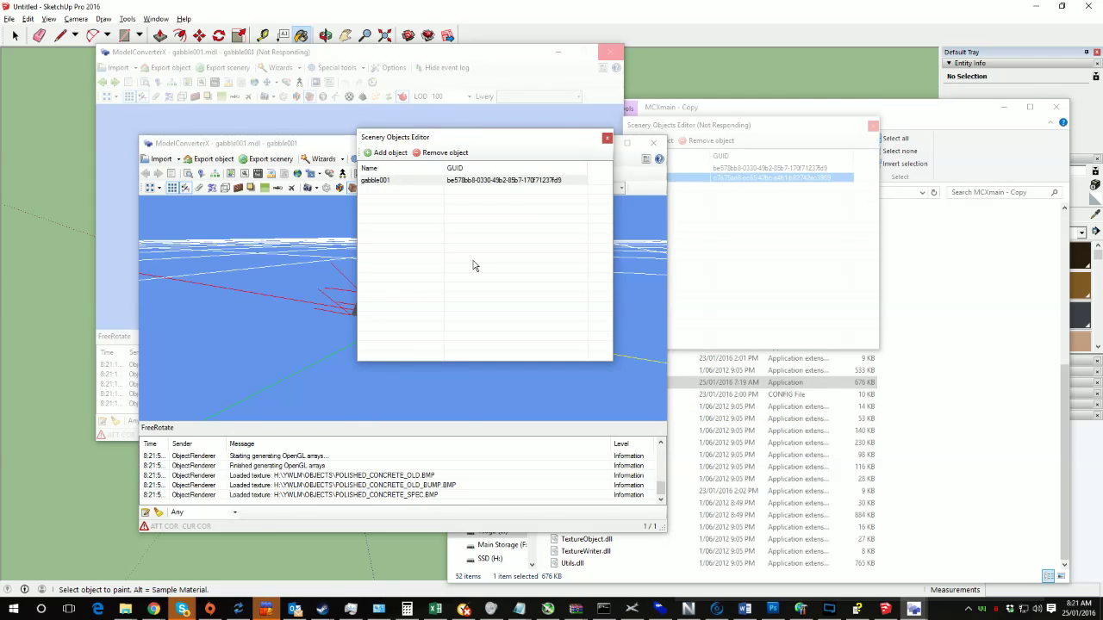
pyautogui.click(400, 181)
pyautogui.click(409, 189)
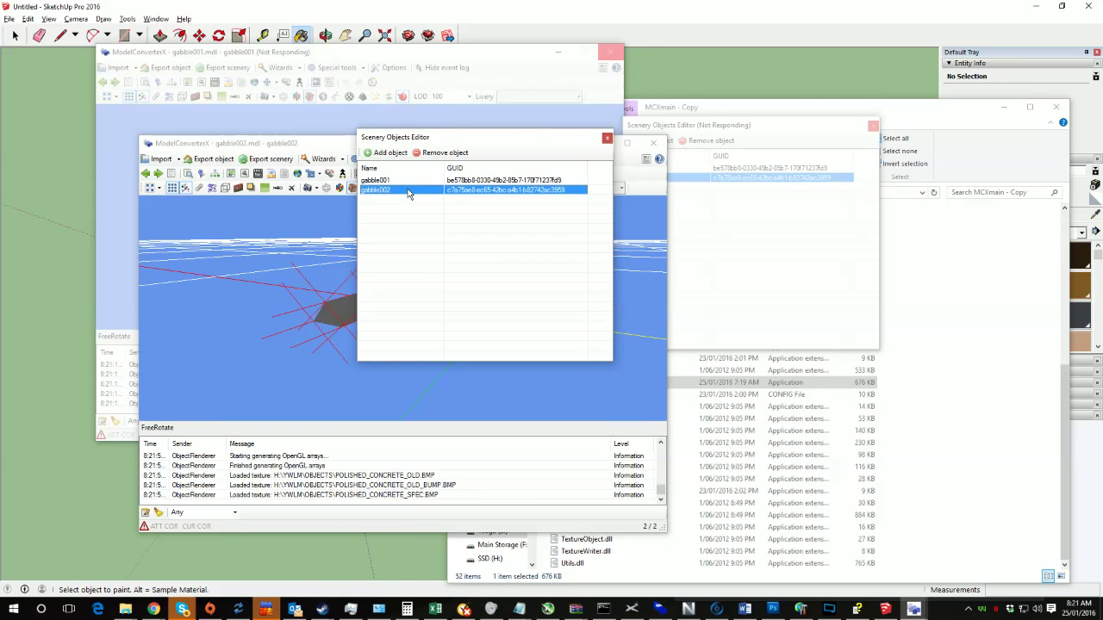
pyautogui.click(606, 141)
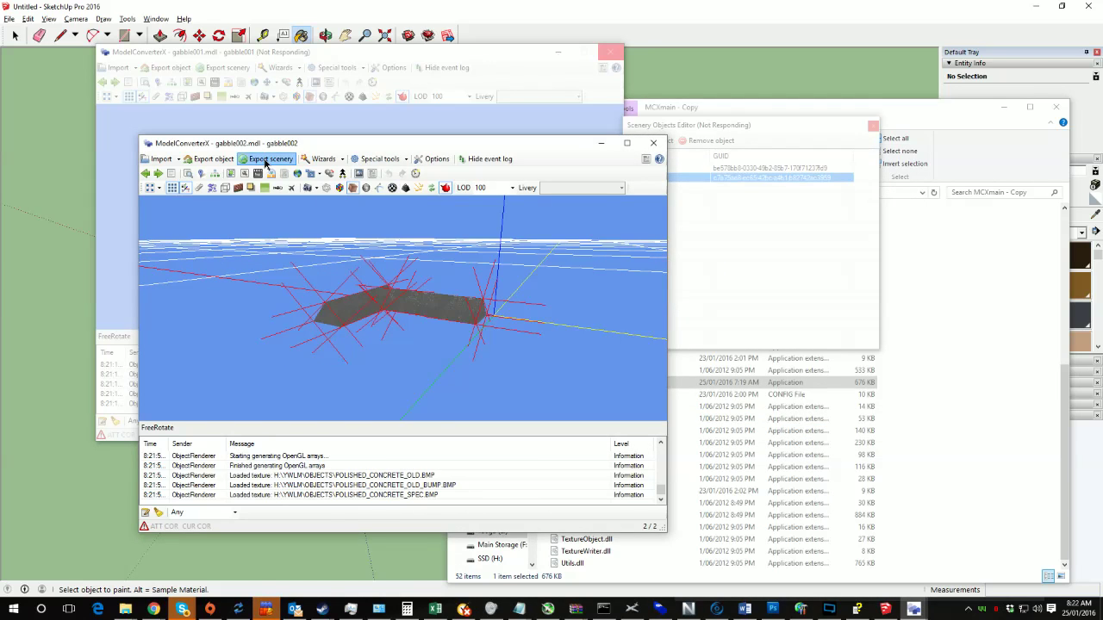
# - Try to export the scenery as an FSX flatten BGL file with a name starting with rpg_
pyautogui.click(270, 158)
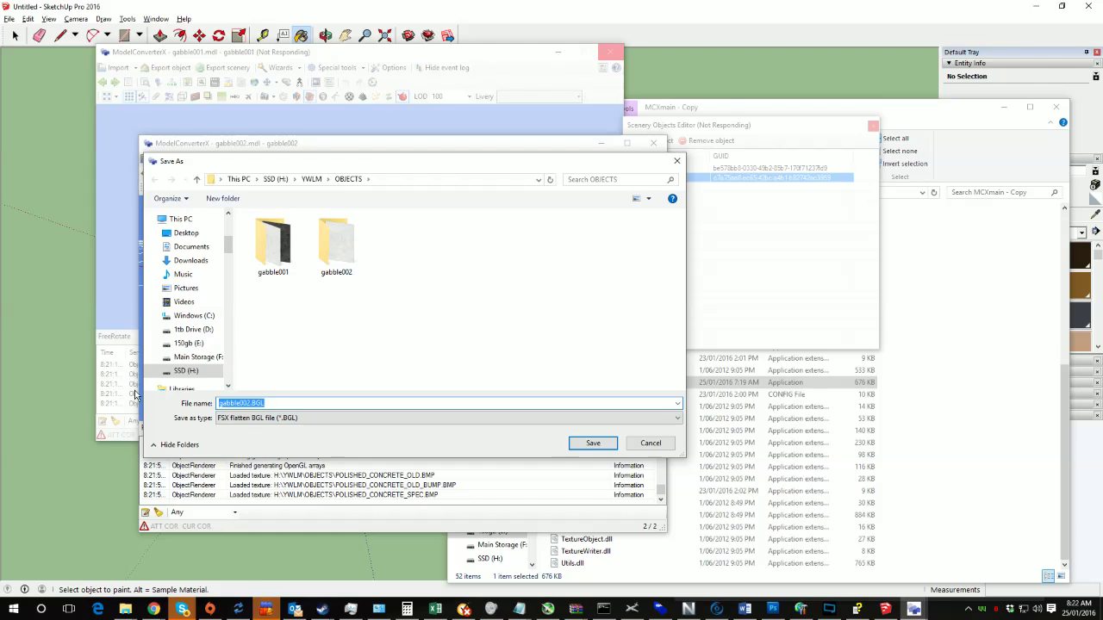
pyautogui.write('rpg_')
pyautogui.press('Return')
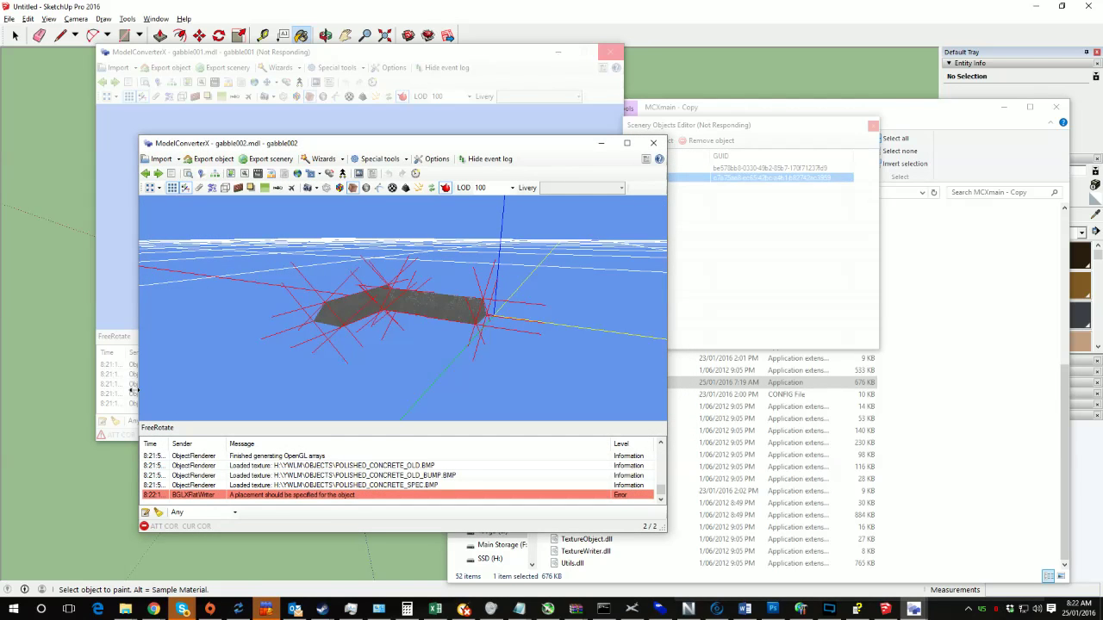
# - Export the scenery as a P3D v2 BGL file named rpg_gabble_lib in the OBJECTS folder
pyautogui.moveTo(321, 373); pyautogui.dragTo(380, 308)
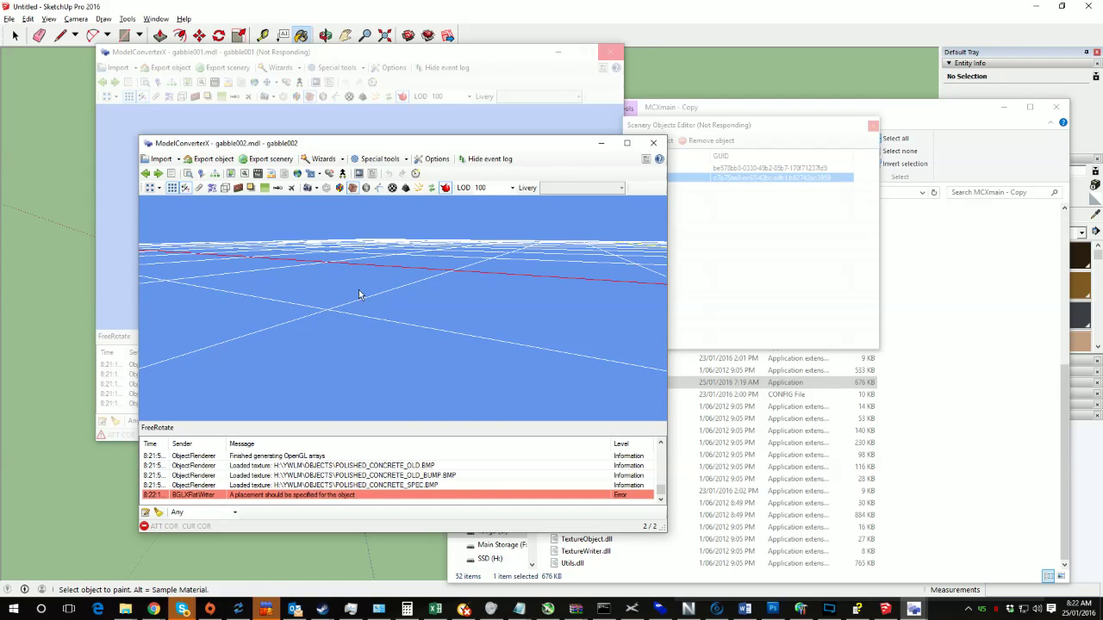
pyautogui.click(268, 161)
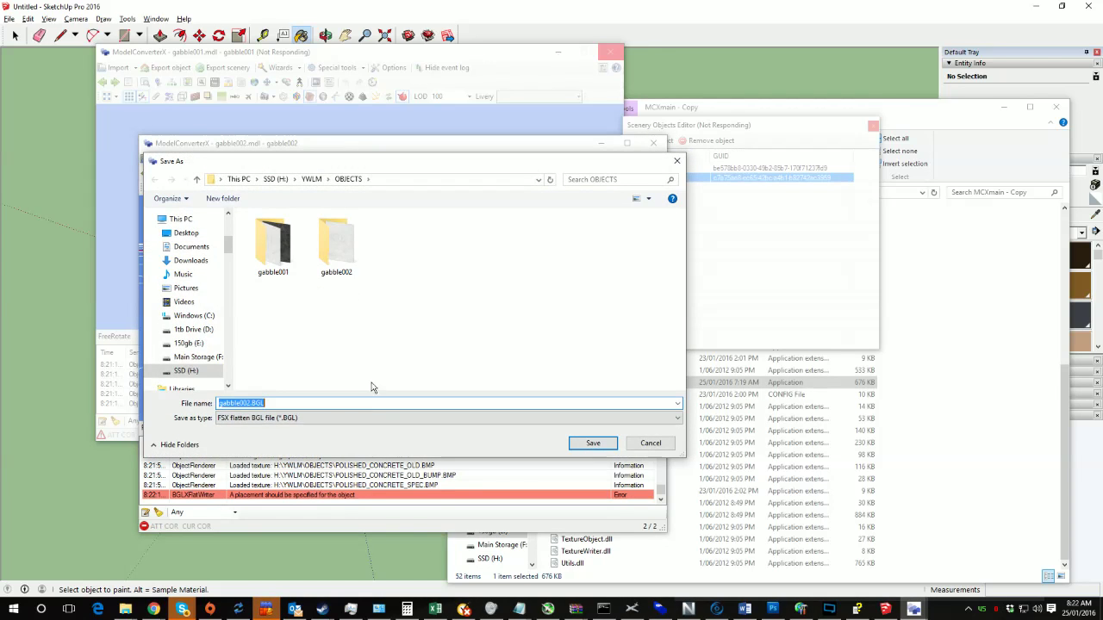
pyautogui.click(319, 418)
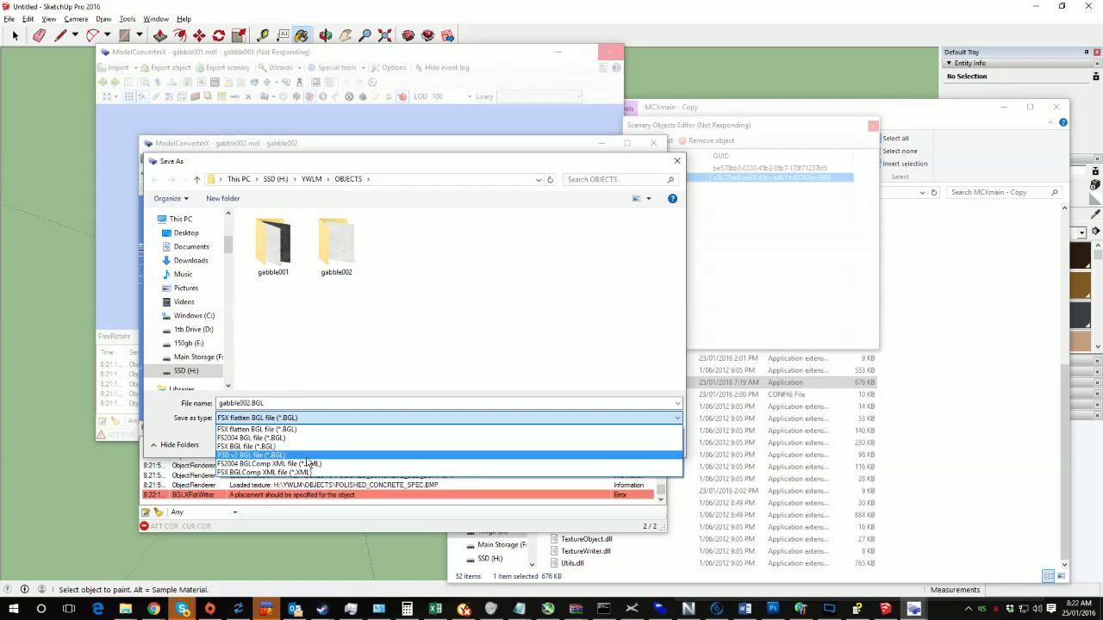
pyautogui.click(252, 456)
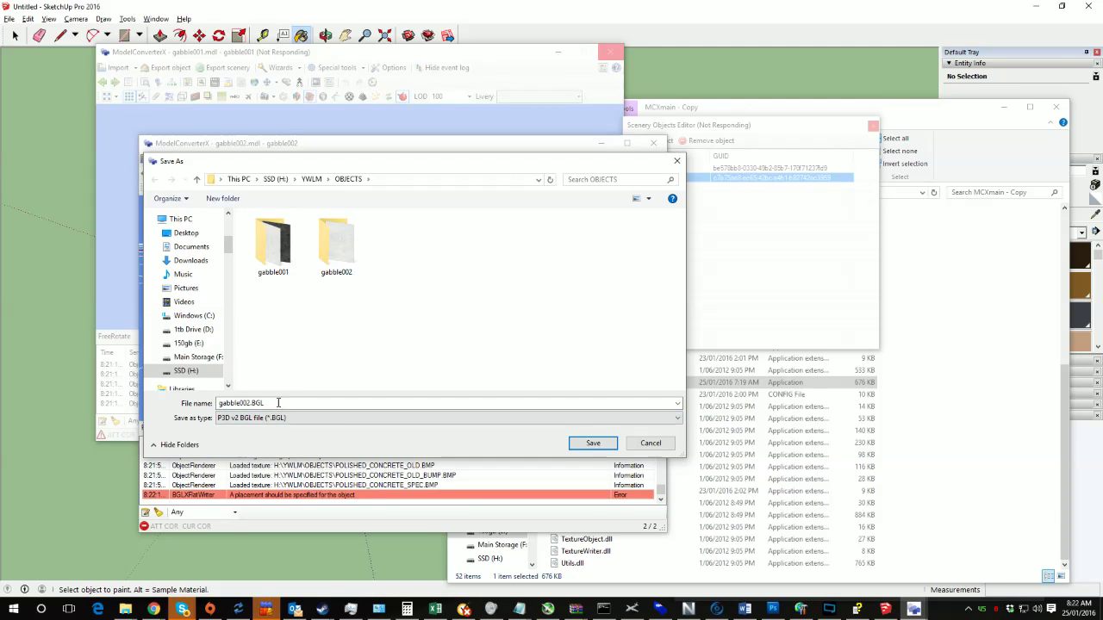
pyautogui.doubleClick(286, 402)
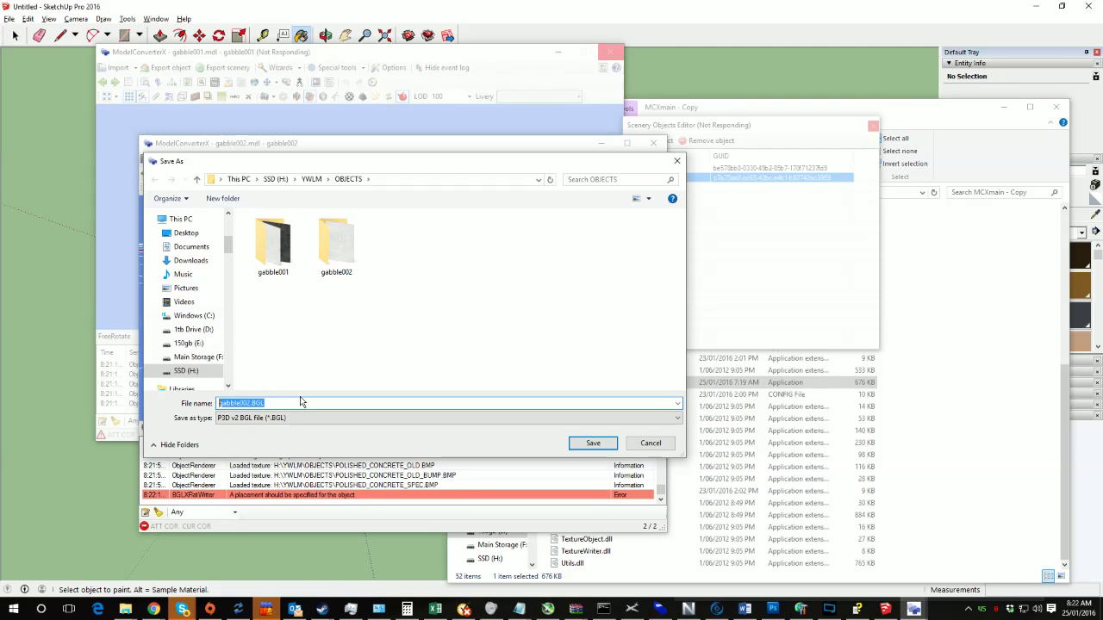
pyautogui.write('rpg_gable')
pyautogui.press('BackSpace')
pyautogui.press('BackSpace')
pyautogui.write('ble_li')
pyautogui.press('Return')
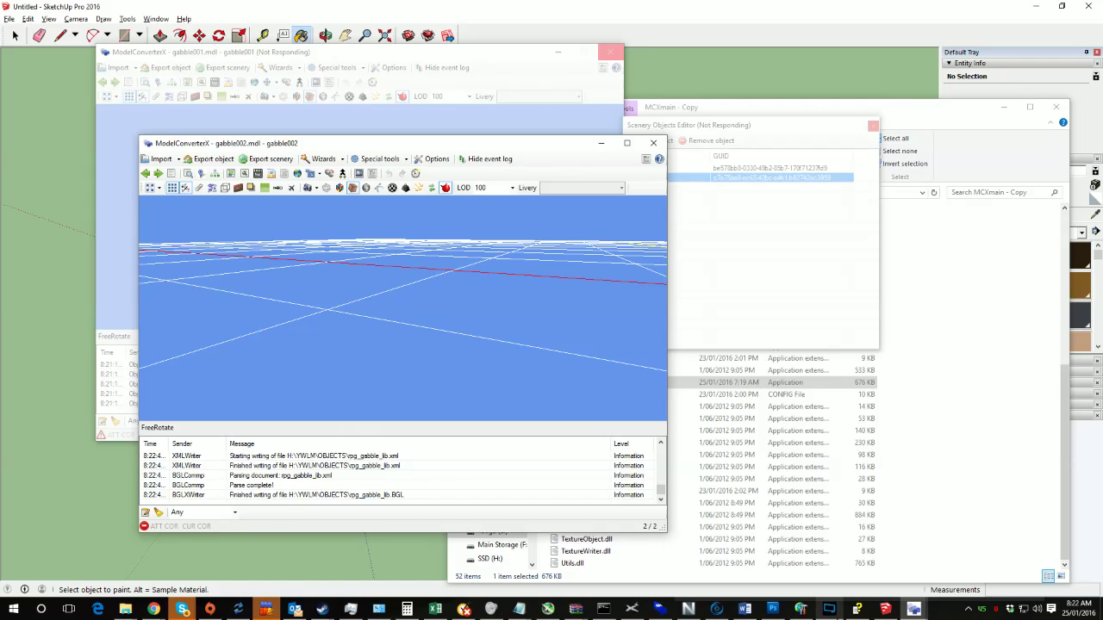
# - Switch to Airport Design Editor and open the Library Object Manager
pyautogui.click(800, 610)
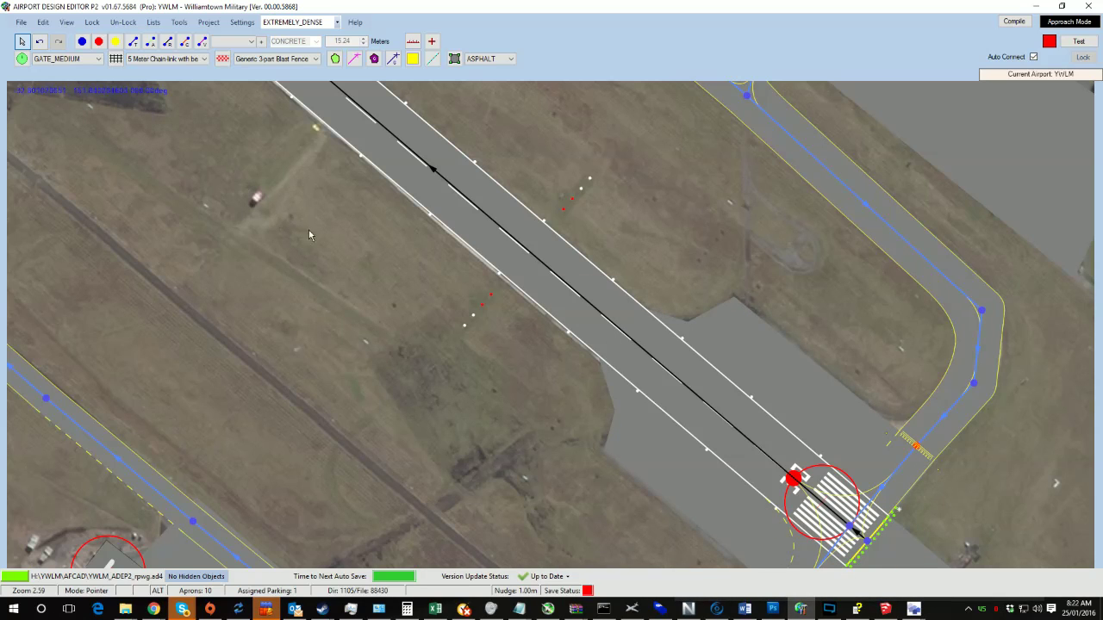
pyautogui.click(178, 22)
pyautogui.click(197, 86)
pyautogui.moveTo(240, 101); pyautogui.dragTo(476, 112)
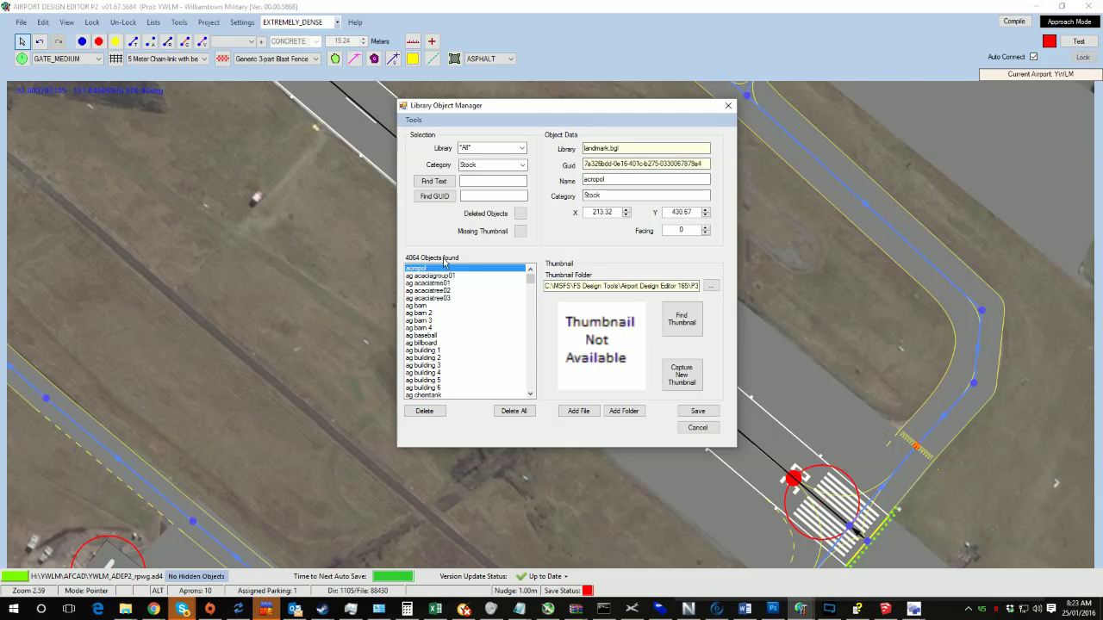
pyautogui.click(522, 148)
pyautogui.click(521, 147)
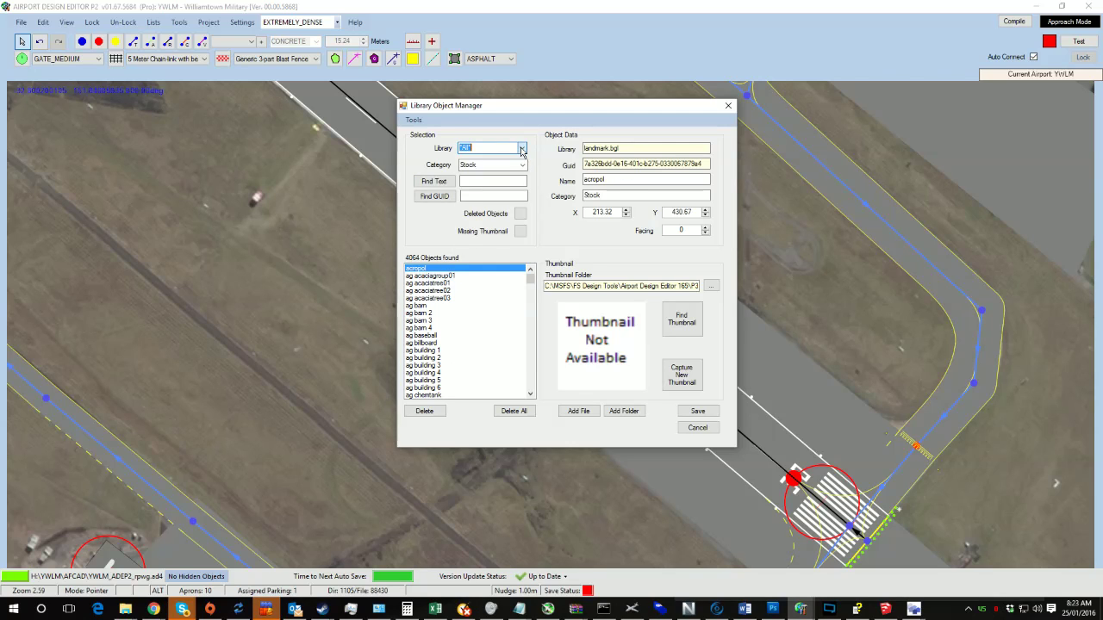
# - Add the library file rpg_gabble_lib.BGL from H:\YWLM\OBJECTS to the object library and process its objects
pyautogui.click(575, 411)
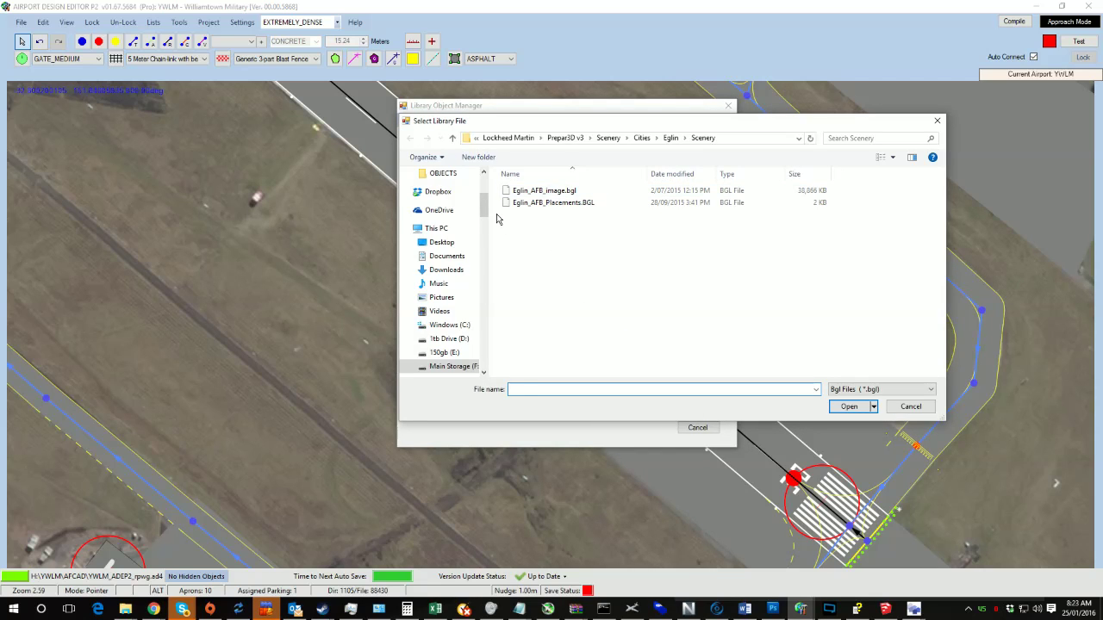
pyautogui.moveTo(484, 206)
pyautogui.mouseDown()
pyautogui.moveTo(485, 365)
pyautogui.moveTo(500, 209)
pyautogui.mouseUp()
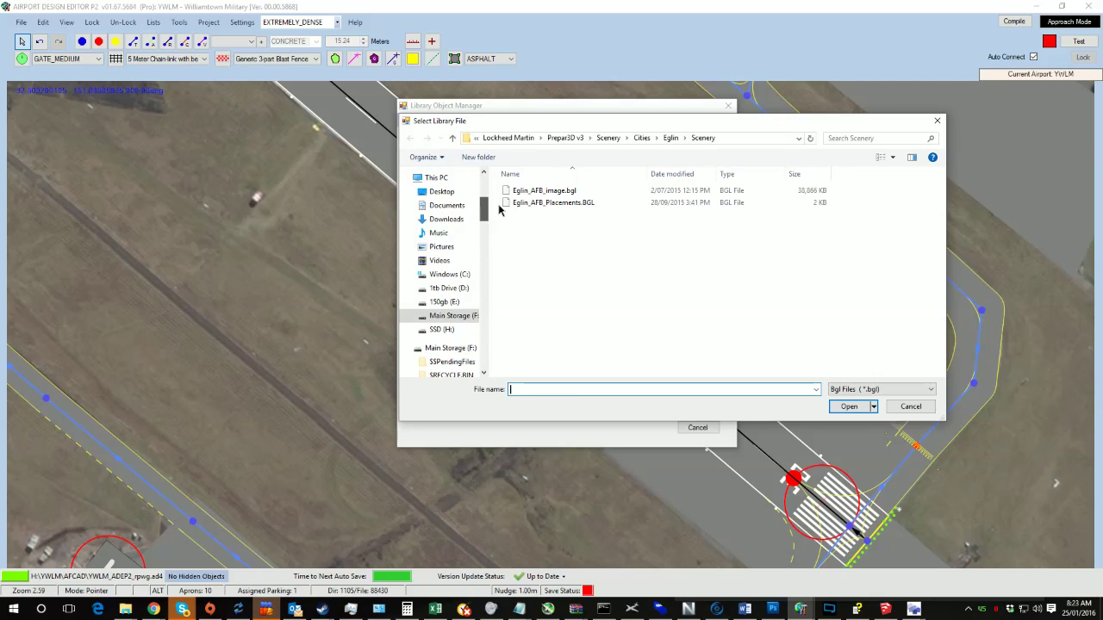
pyautogui.click(441, 330)
pyautogui.scroll(-6, 624, 285)
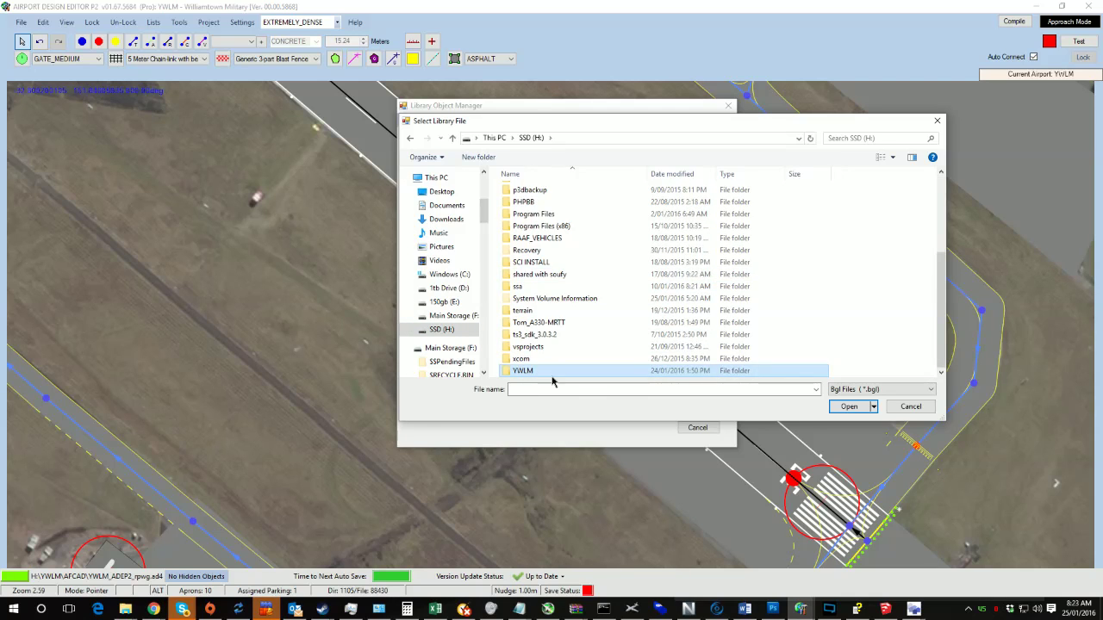
pyautogui.doubleClick(556, 372)
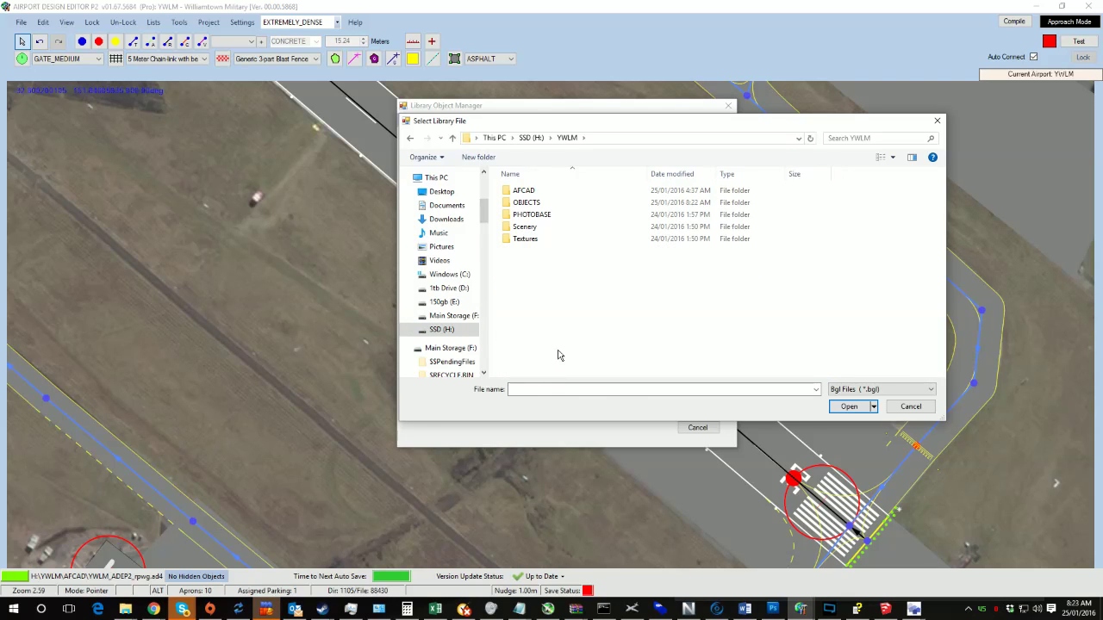
pyautogui.doubleClick(527, 203)
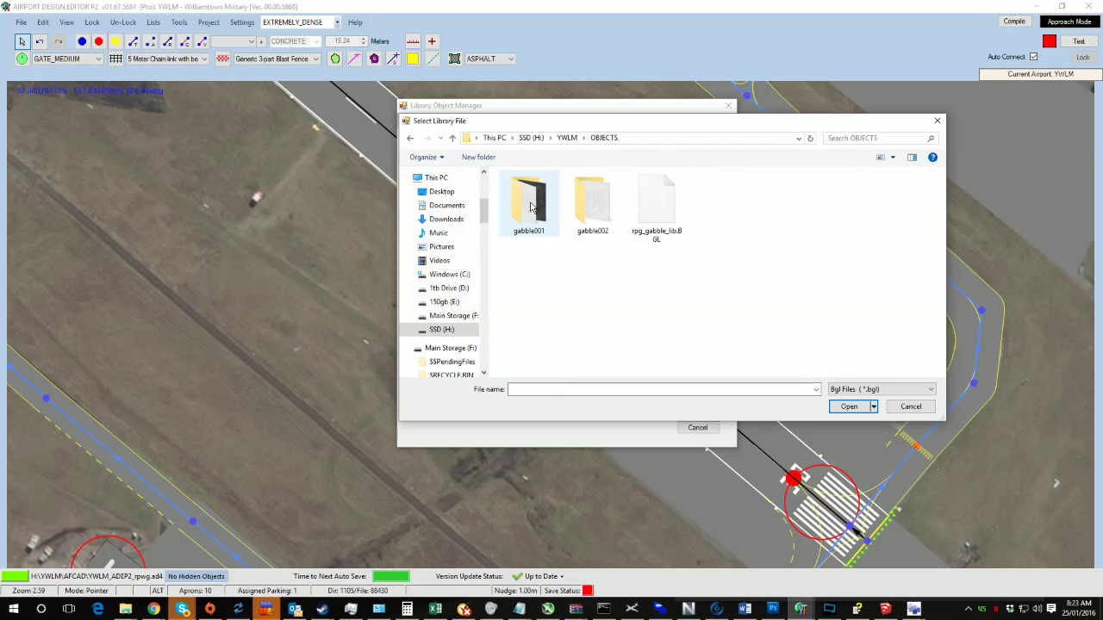
pyautogui.doubleClick(648, 211)
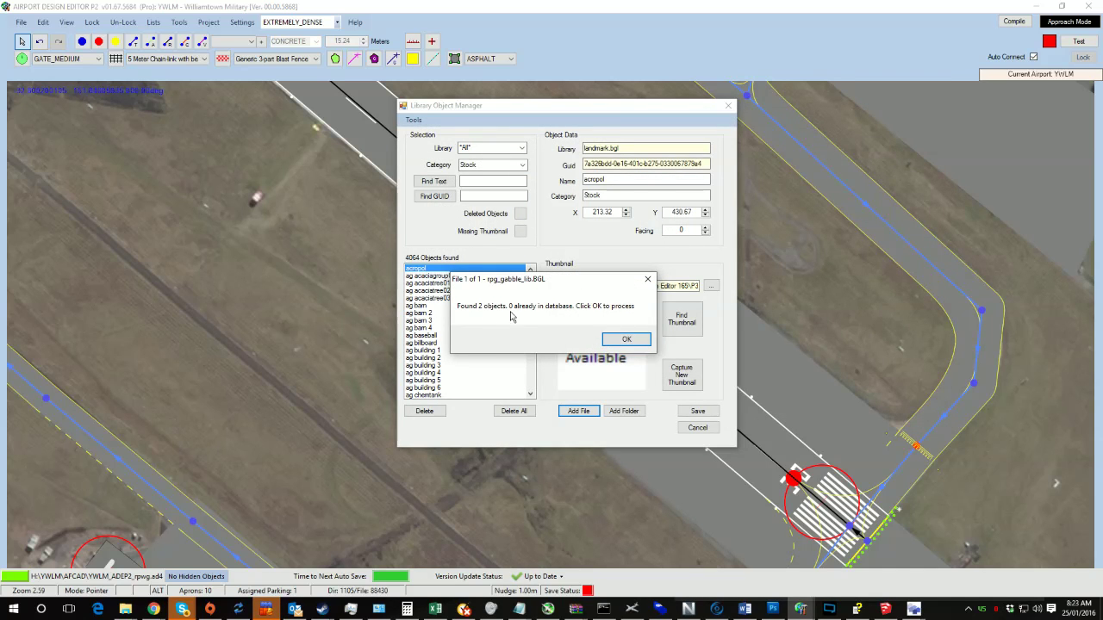
pyautogui.click(627, 339)
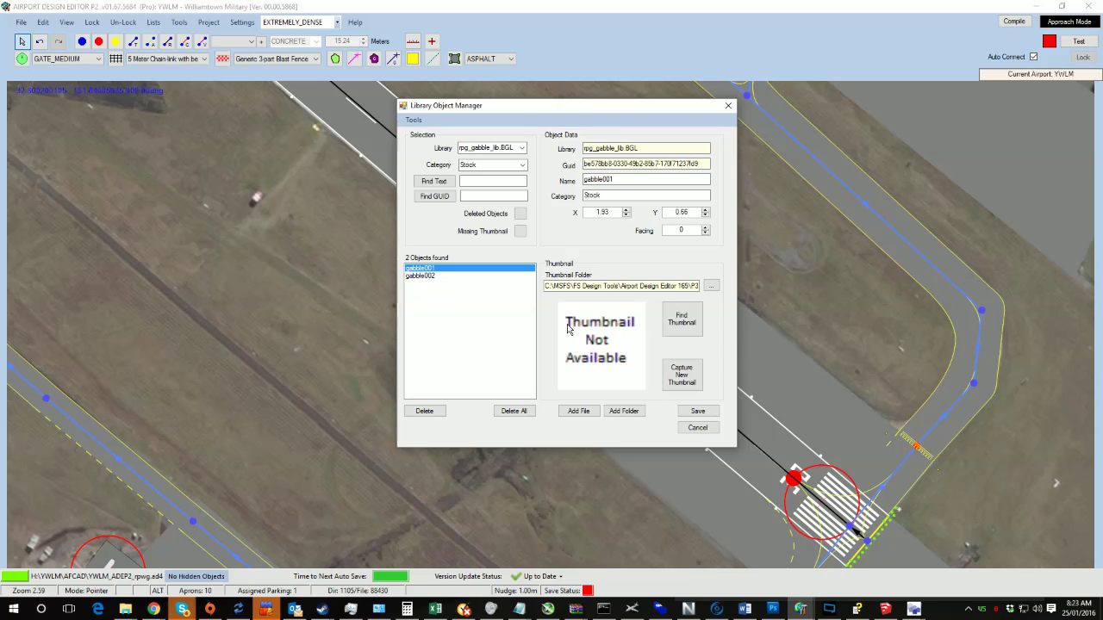
# - Set the category of gabble001 to Gable and its name to Gable Straight
pyautogui.click(428, 277)
pyautogui.click(429, 269)
pyautogui.click(428, 275)
pyautogui.click(430, 269)
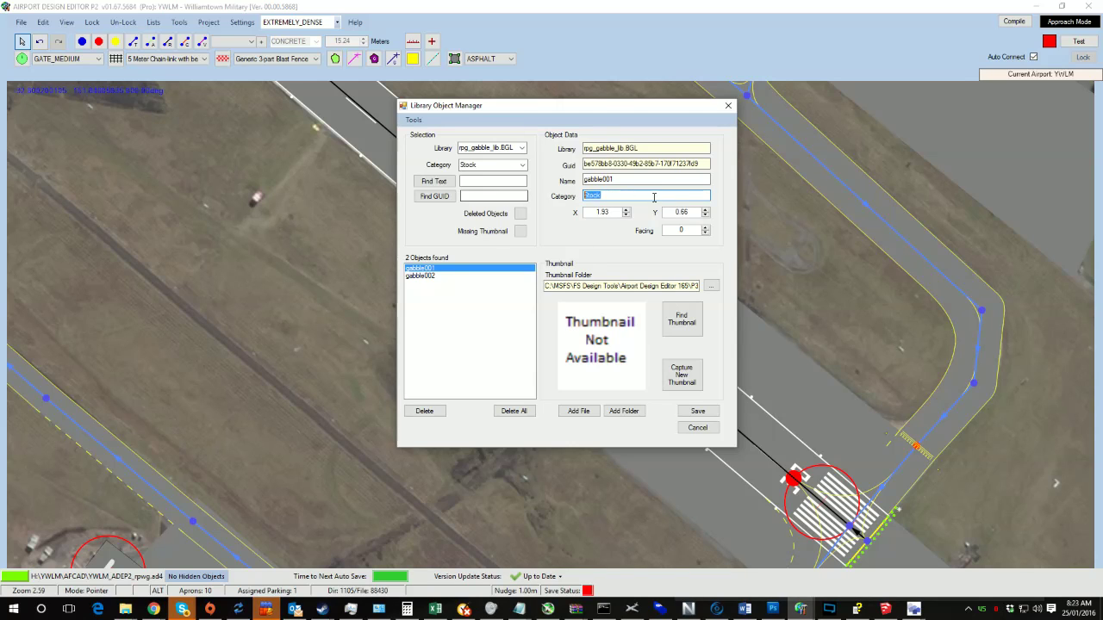
pyautogui.write('Gable')
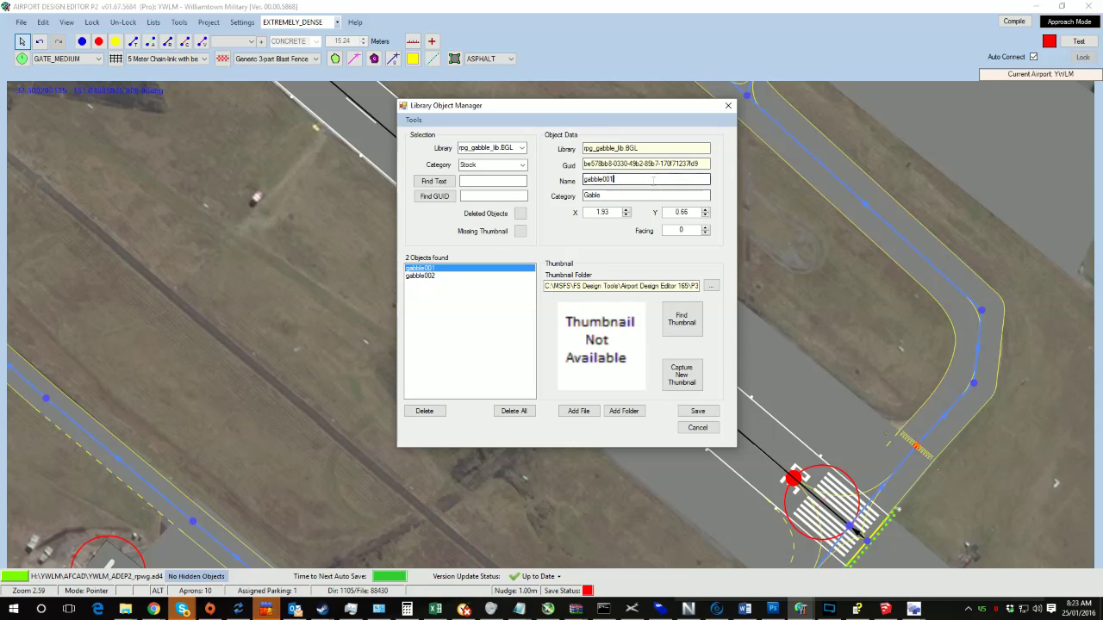
pyautogui.moveTo(614, 179); pyautogui.dragTo(412, 167)
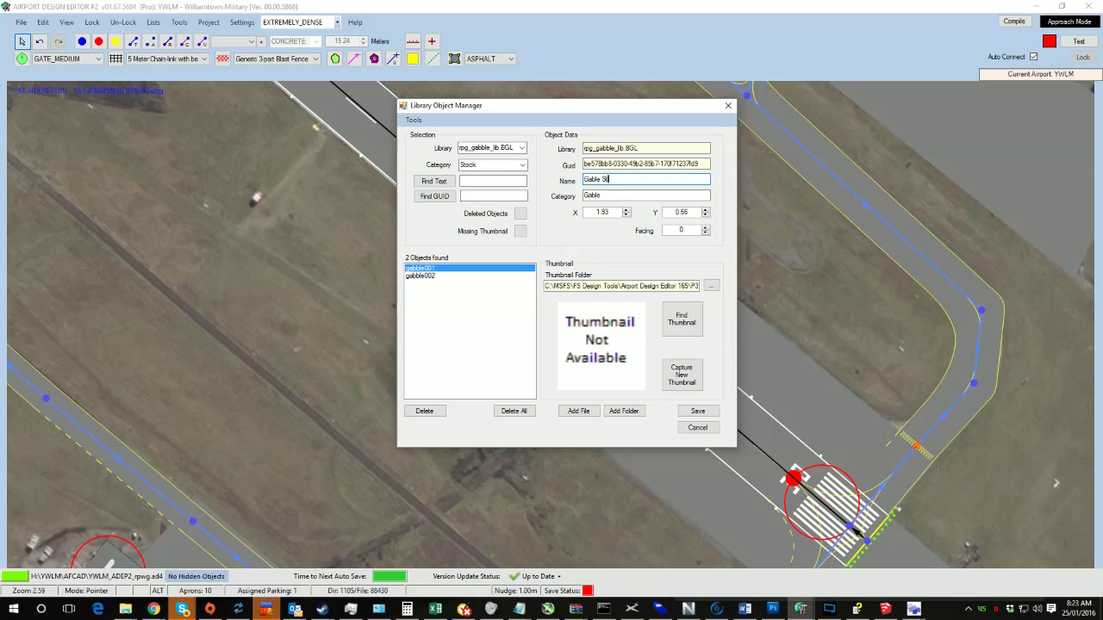
# - Set the category of gabble002 to Gable and its name to Gable Right angle, and save the library changes
pyautogui.click(423, 275)
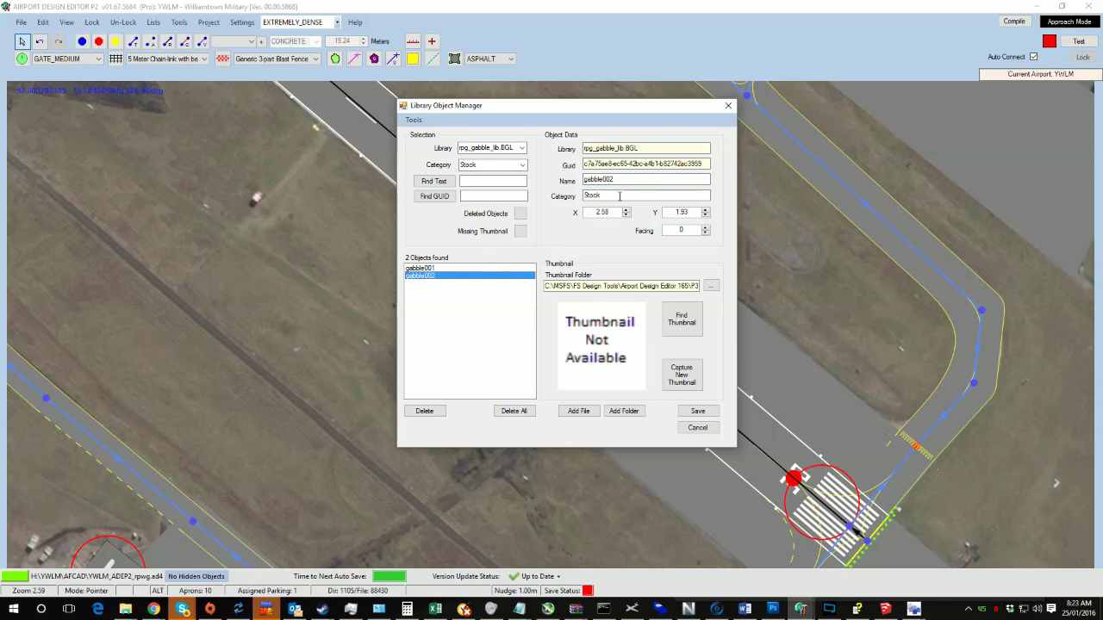
pyautogui.press('Up')
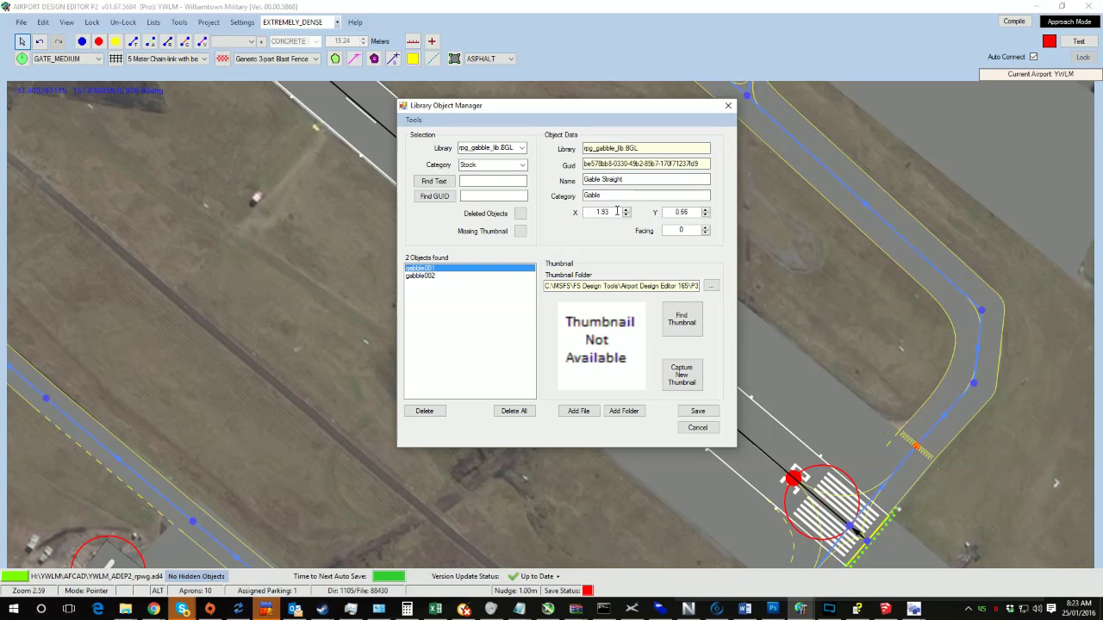
pyautogui.moveTo(619, 195); pyautogui.dragTo(505, 193)
pyautogui.click(426, 277)
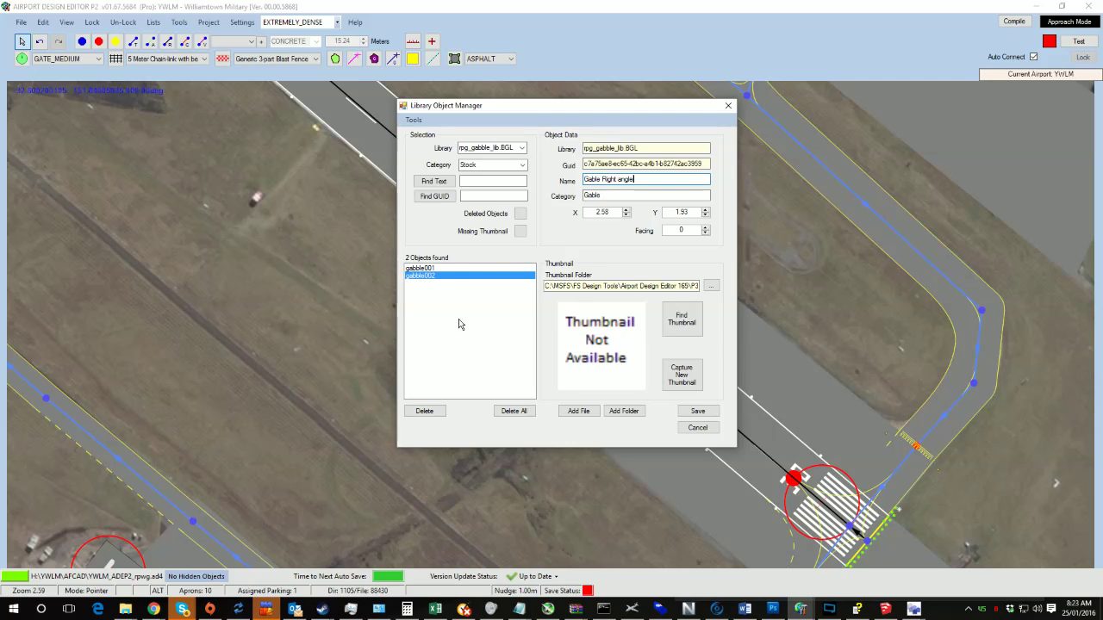
pyautogui.click(448, 269)
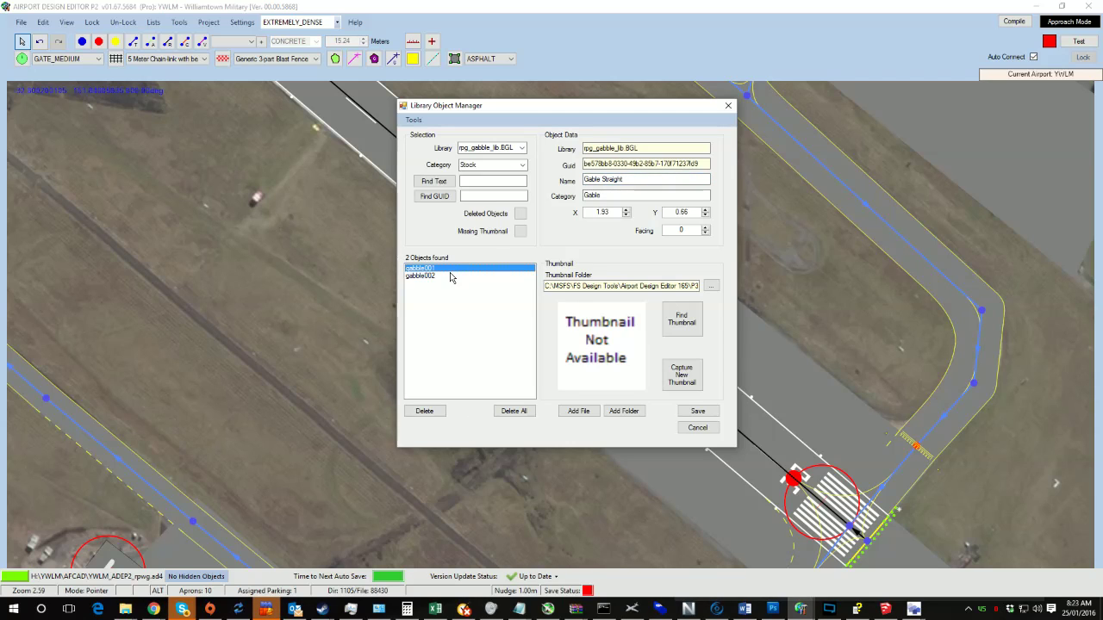
pyautogui.click(698, 413)
# - Add the Gable Straight library object on the grass between the windsock and the taxiway hold line near the runway end
pyautogui.moveTo(547, 420)
pyautogui.mouseDown()
pyautogui.moveTo(307, 285)
pyautogui.moveTo(437, 207)
pyautogui.mouseUp()
pyautogui.rightClick(576, 400)
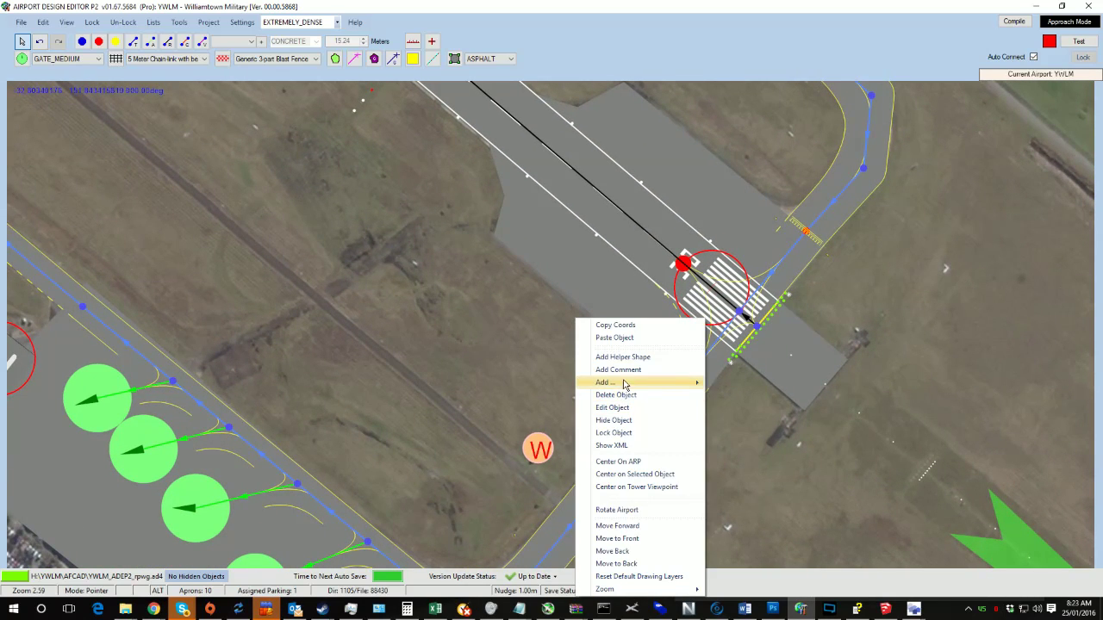
pyautogui.moveTo(626, 384)
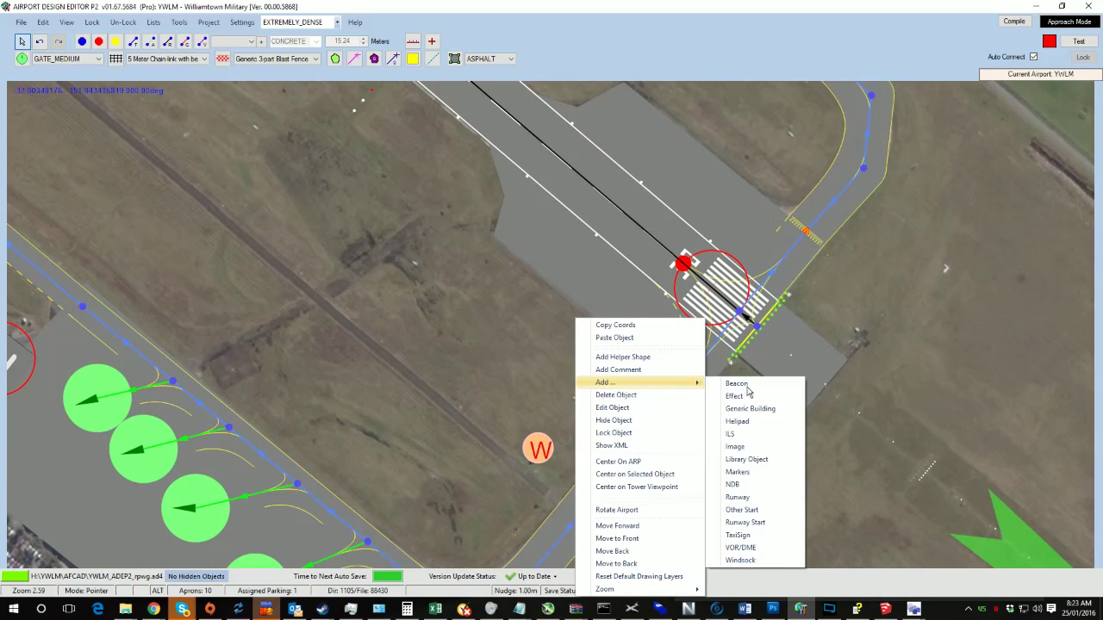
pyautogui.click(746, 460)
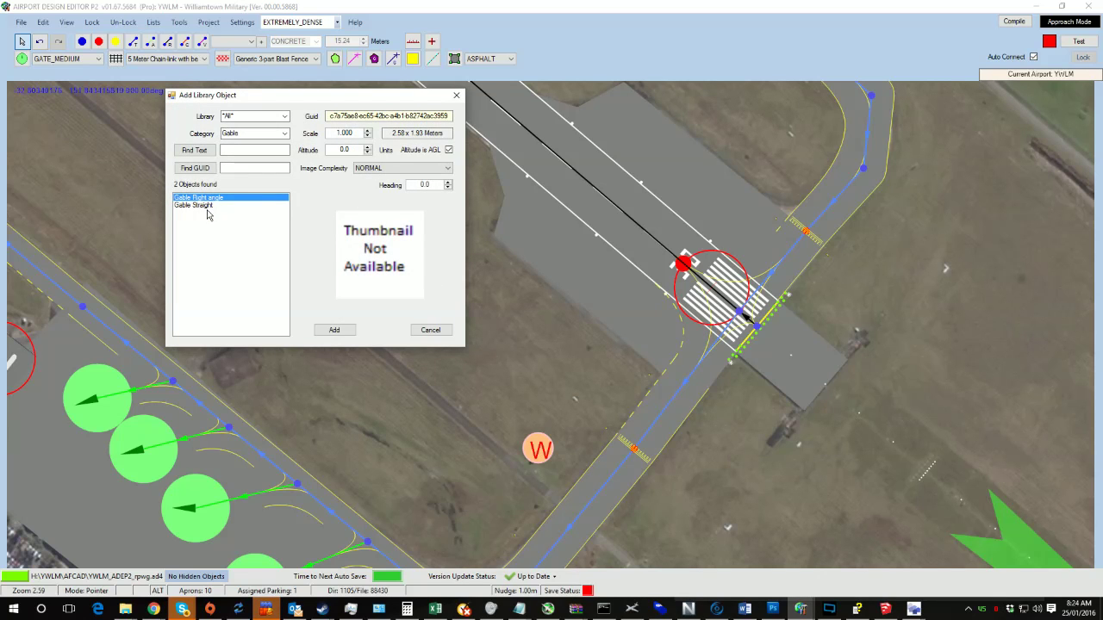
pyautogui.click(205, 205)
pyautogui.click(333, 328)
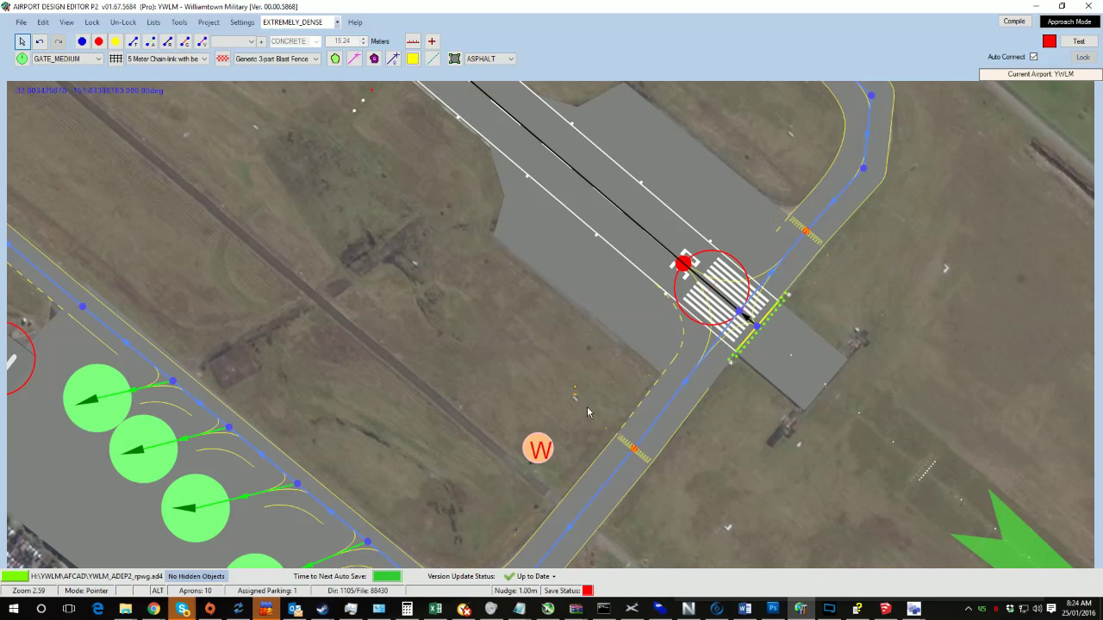
# - Move the Gable Straight object onto the white marker in the aerial image and rotate it to a heading of about 42°
pyautogui.scroll(5, 587, 412)
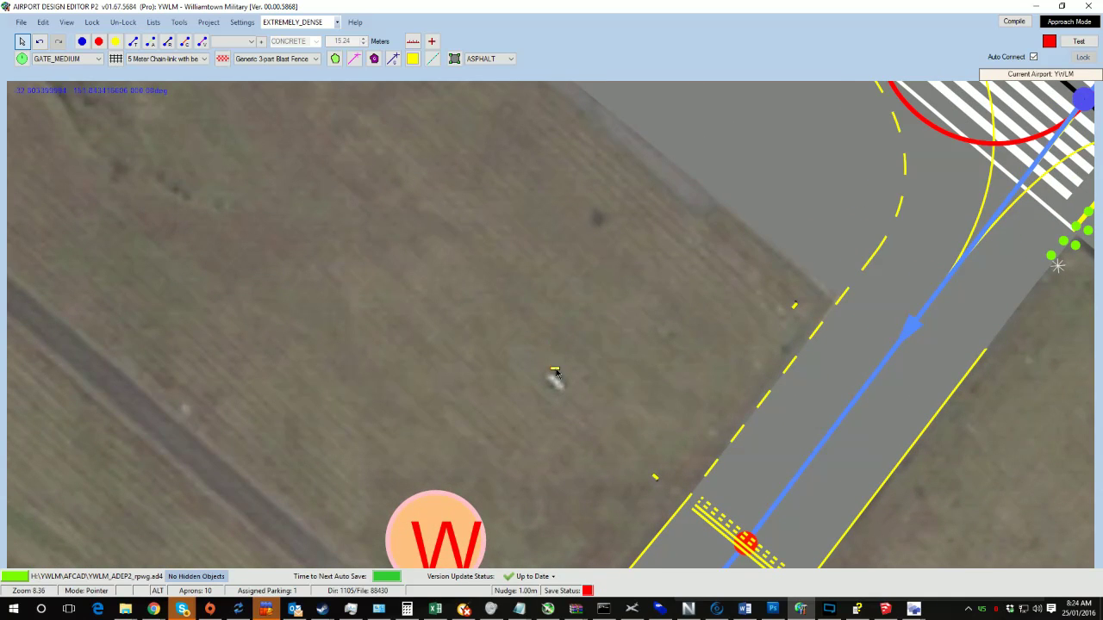
pyautogui.click(558, 381)
pyautogui.click(557, 380)
pyautogui.moveTo(557, 357); pyautogui.dragTo(603, 332)
pyautogui.click(620, 411)
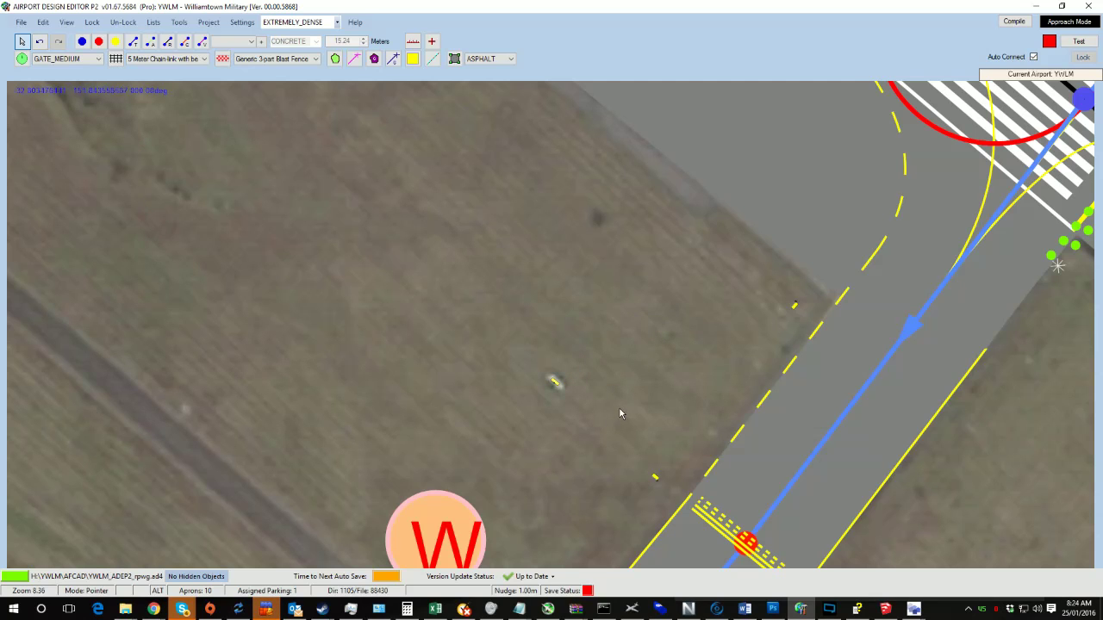
pyautogui.scroll(-2, 620, 411)
pyautogui.scroll(2, 619, 411)
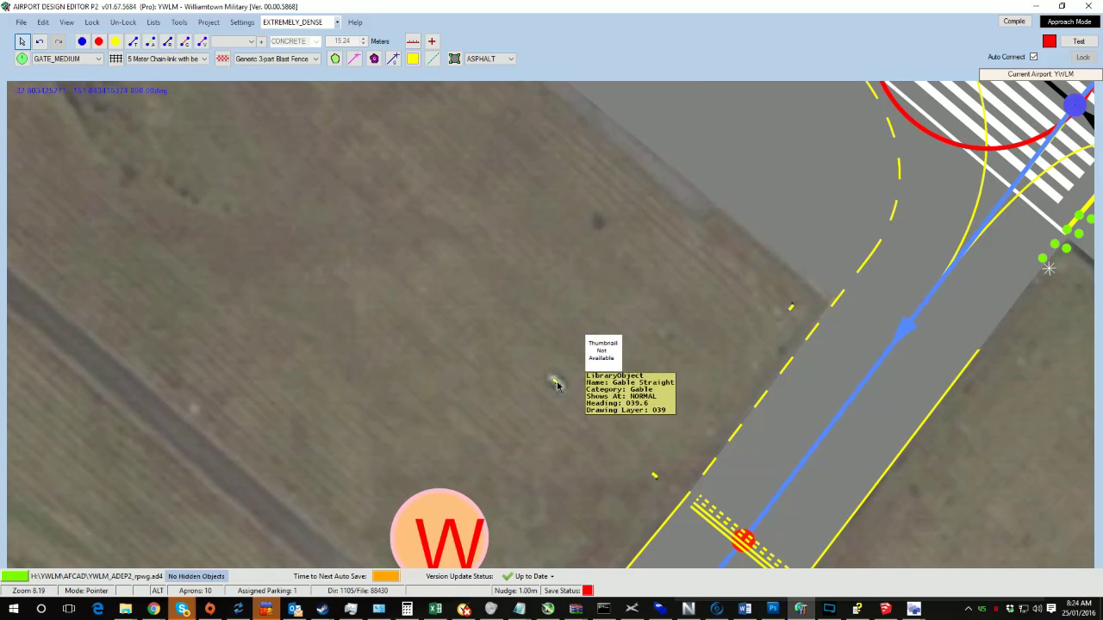
pyautogui.click(558, 382)
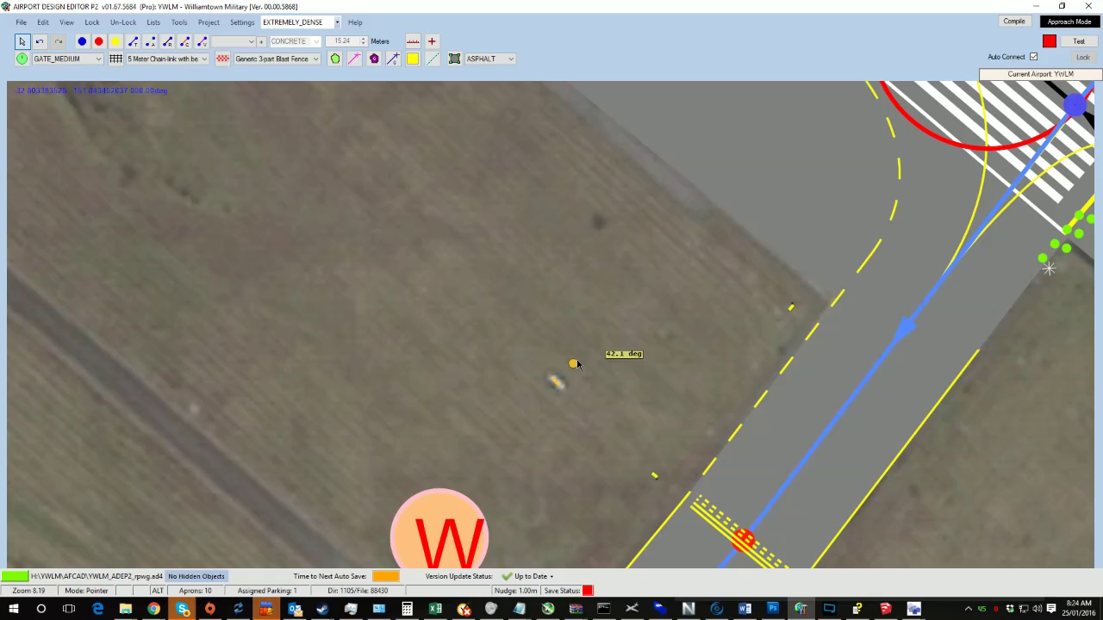
# - Add the Gable Right angle library object at the white L-shaped ground marker southeast of the taxiway
pyautogui.scroll(-4, 569, 371)
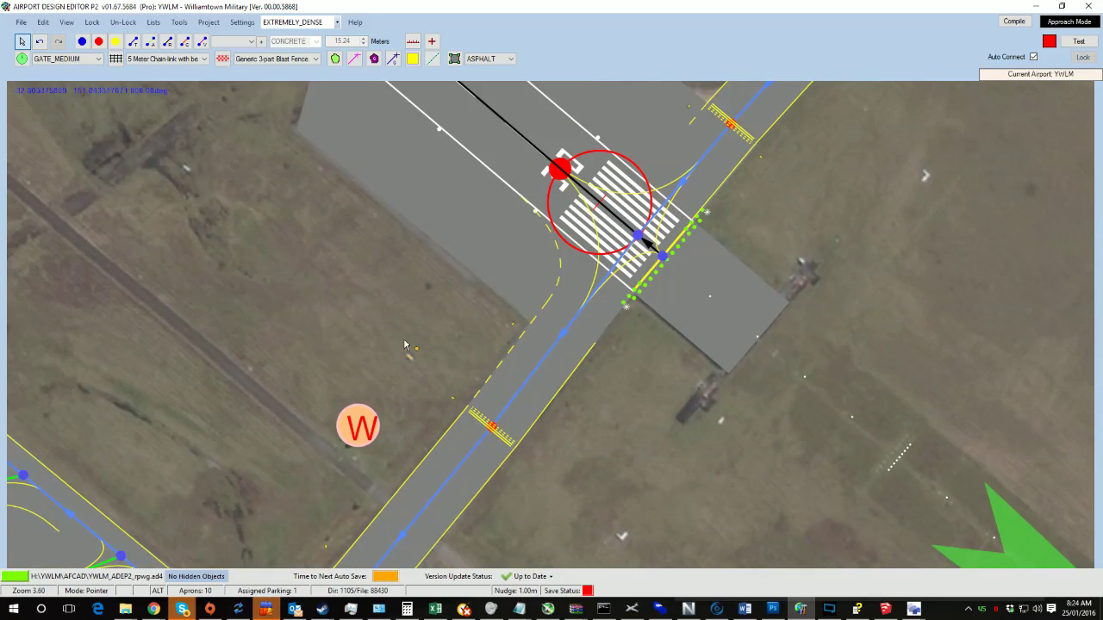
pyautogui.scroll(3, 404, 345)
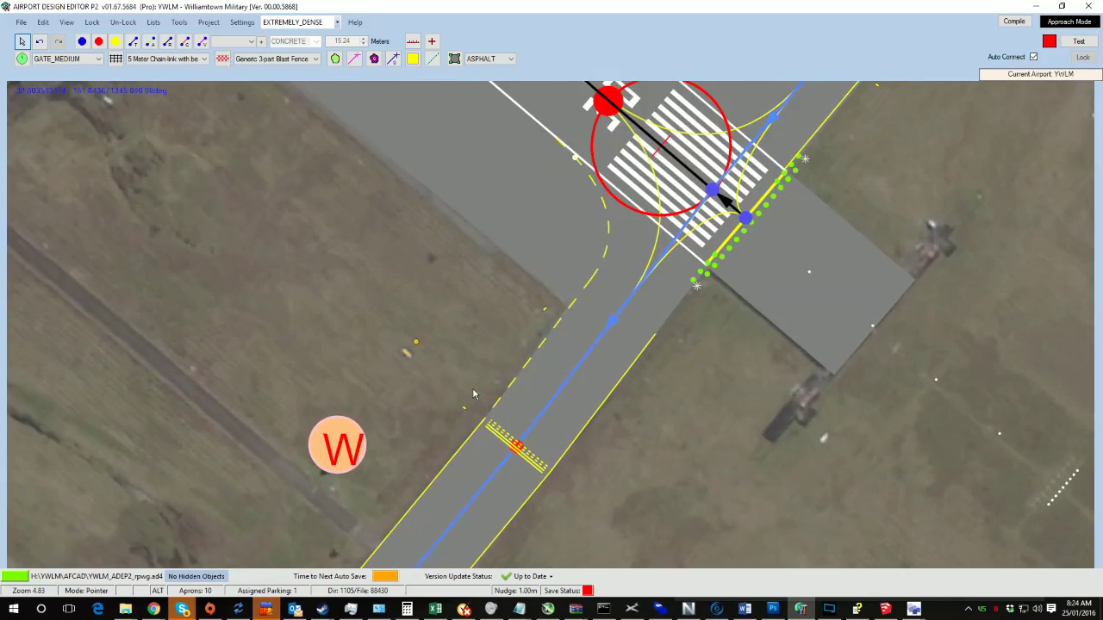
pyautogui.scroll(4, 425, 386)
pyautogui.scroll(-3, 424, 385)
pyautogui.moveTo(659, 470); pyautogui.dragTo(433, 319)
pyautogui.scroll(-3, 433, 319)
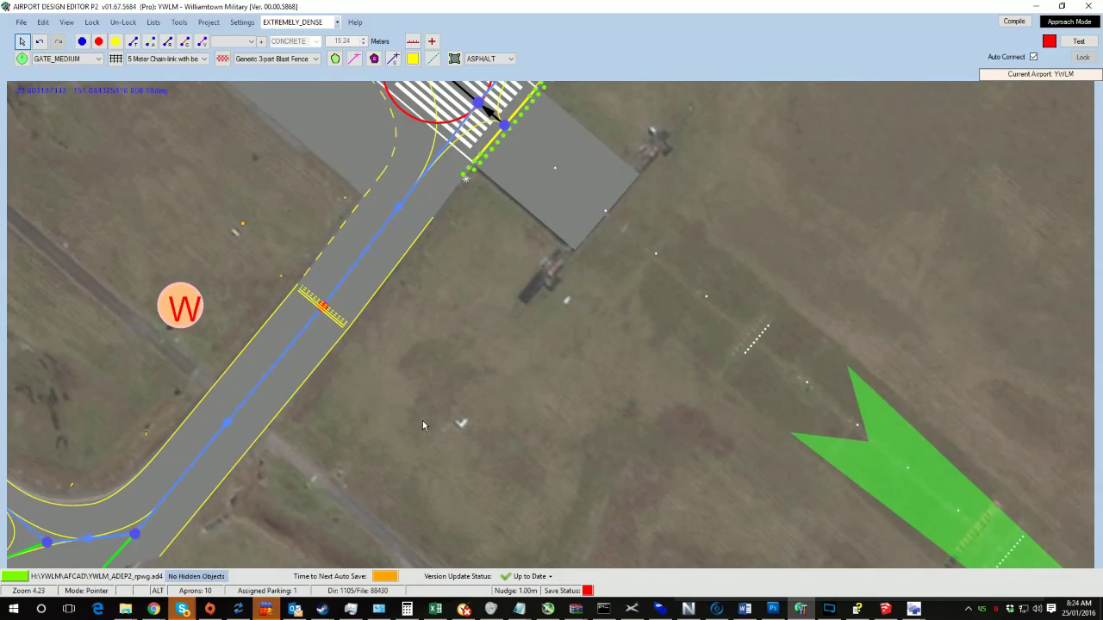
pyautogui.scroll(3, 422, 420)
pyautogui.scroll(-1, 422, 363)
pyautogui.moveTo(422, 363); pyautogui.dragTo(391, 303)
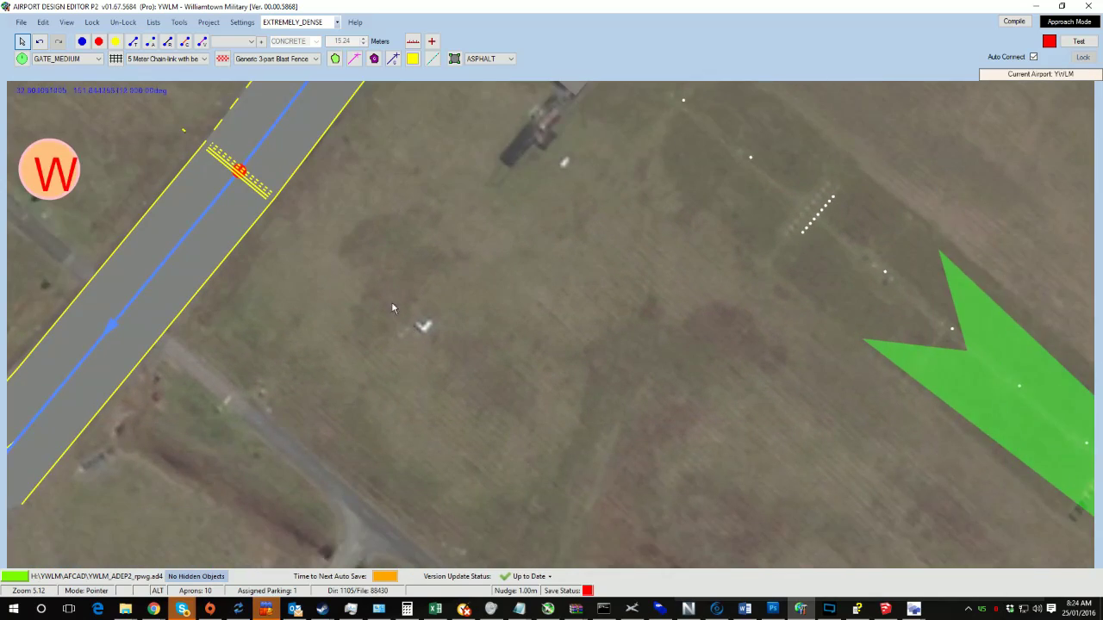
pyautogui.scroll(6, 423, 332)
pyautogui.rightClick(433, 331)
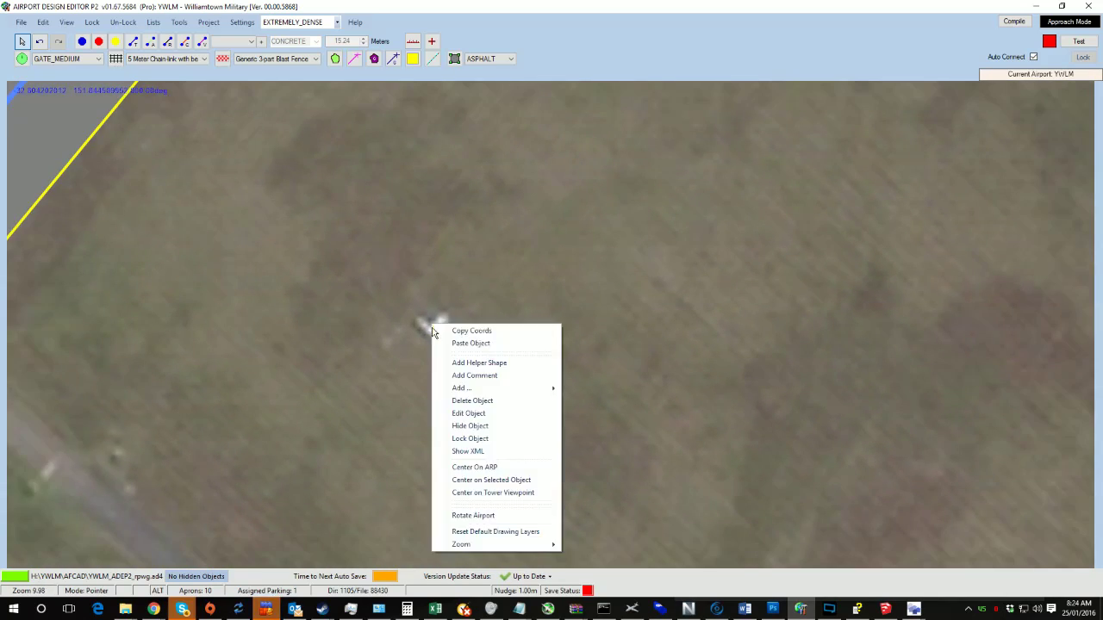
pyautogui.moveTo(493, 388)
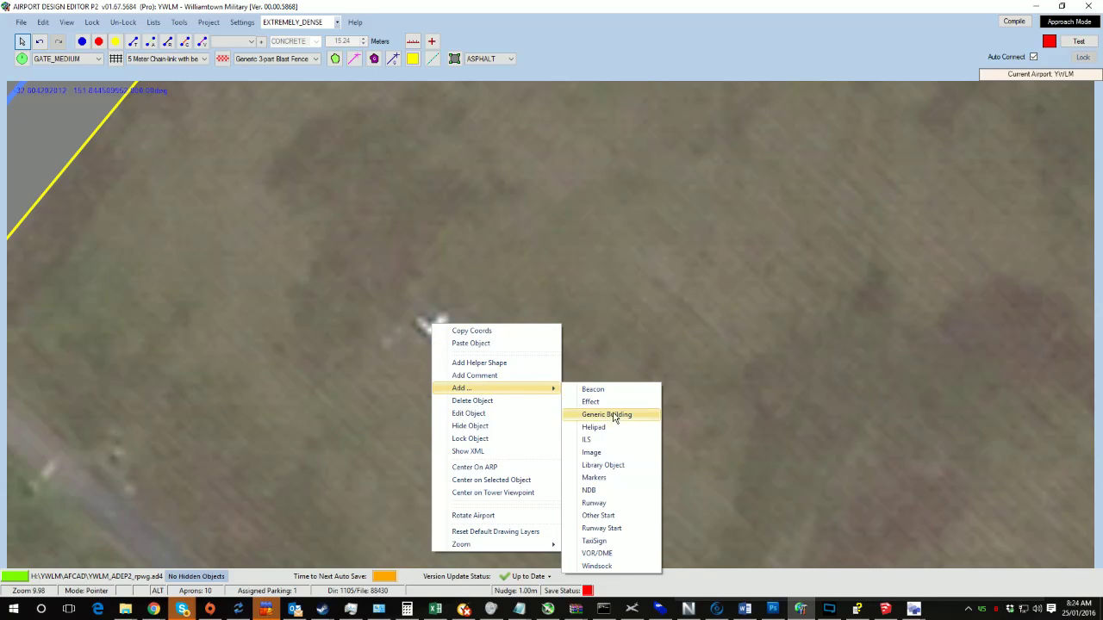
pyautogui.click(605, 466)
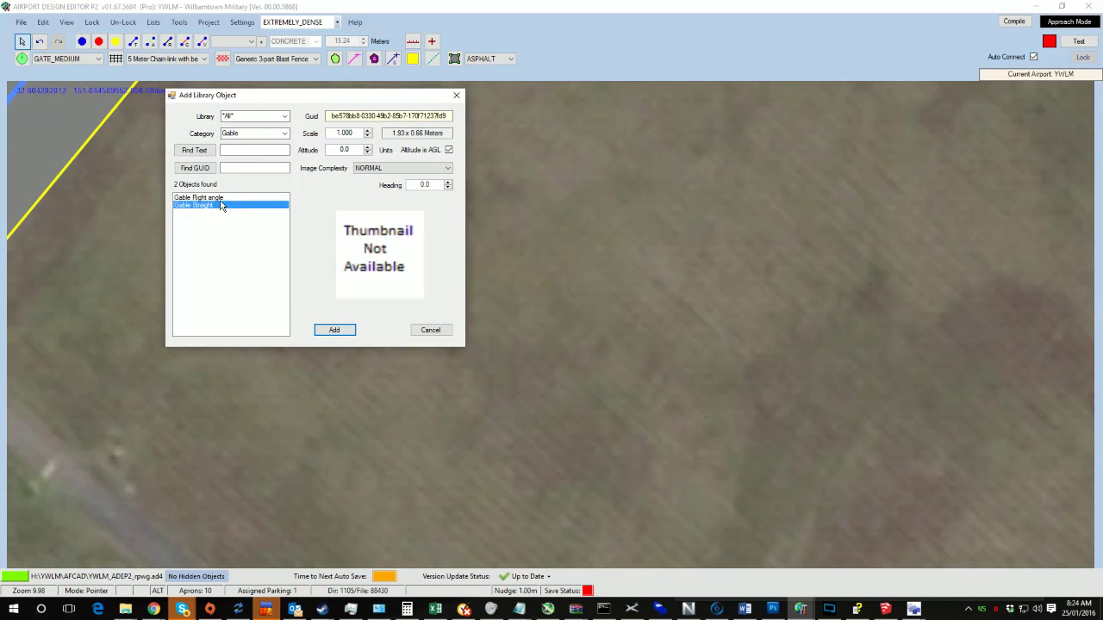
pyautogui.click(221, 198)
pyautogui.click(335, 330)
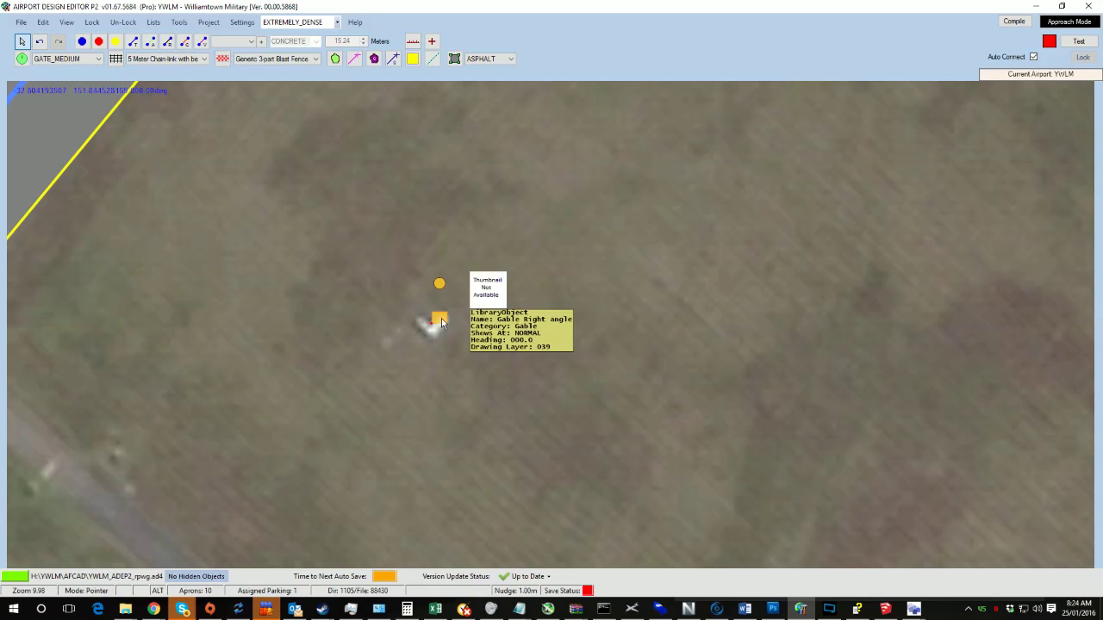
# - Try to align the Gable Right angle object with the L-shaped marker at a heading of about 316°
pyautogui.moveTo(442, 322); pyautogui.dragTo(437, 329)
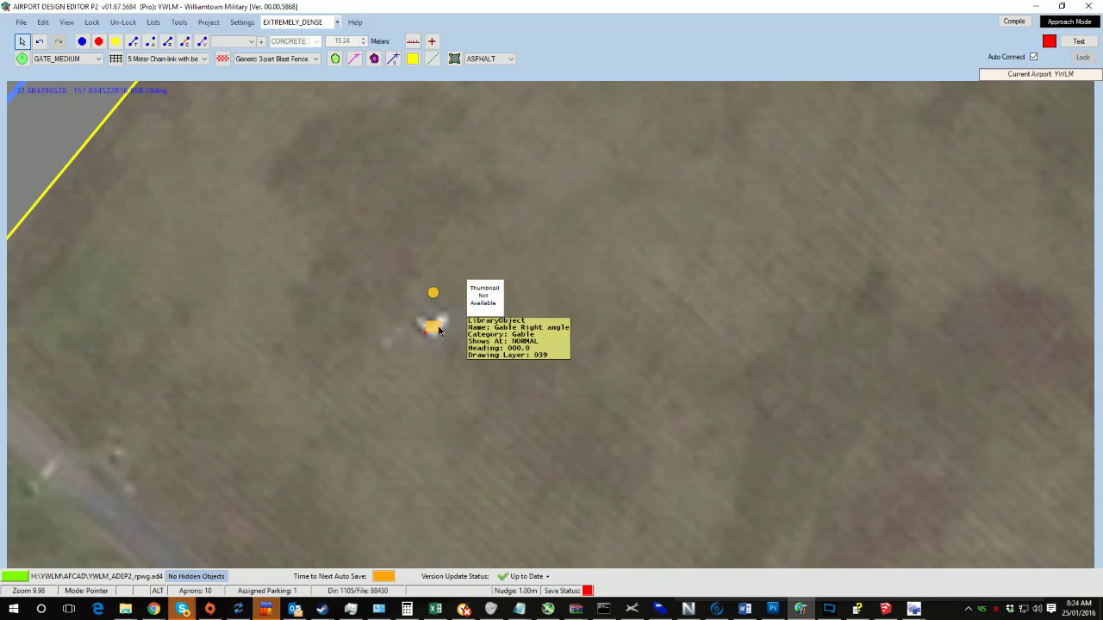
pyautogui.moveTo(438, 330); pyautogui.dragTo(346, 245)
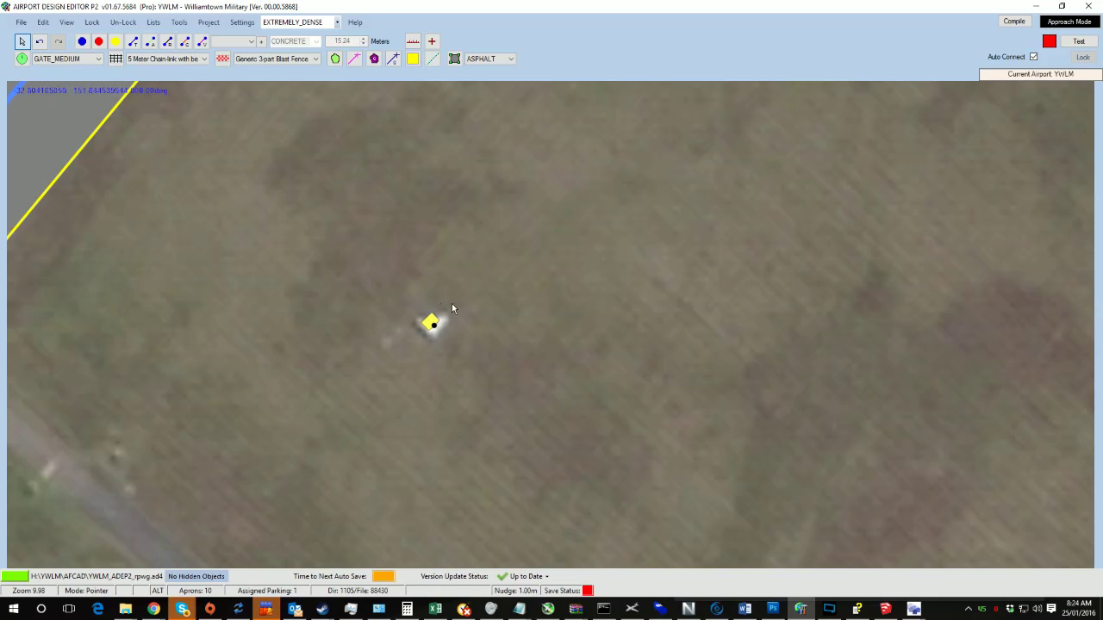
pyautogui.click(438, 329)
# - Switch to ModelConverterX, display gabble002 and examine the right-angle model's orientation and origin against its placement in Airport Design Editor
pyautogui.hotkey('alt', 'Tab')
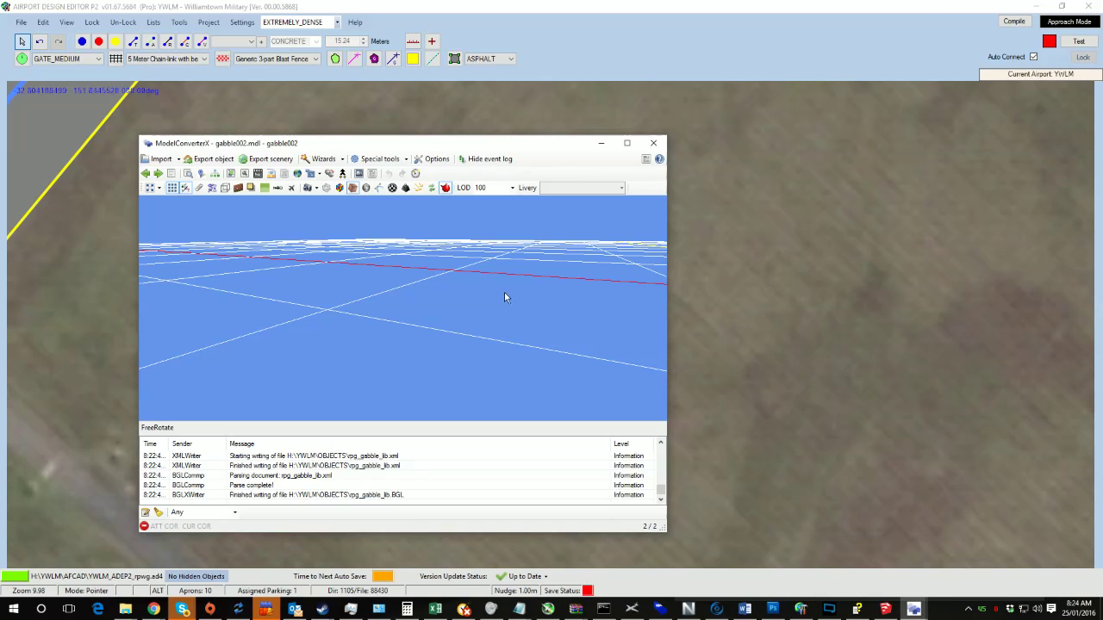
pyautogui.click(172, 174)
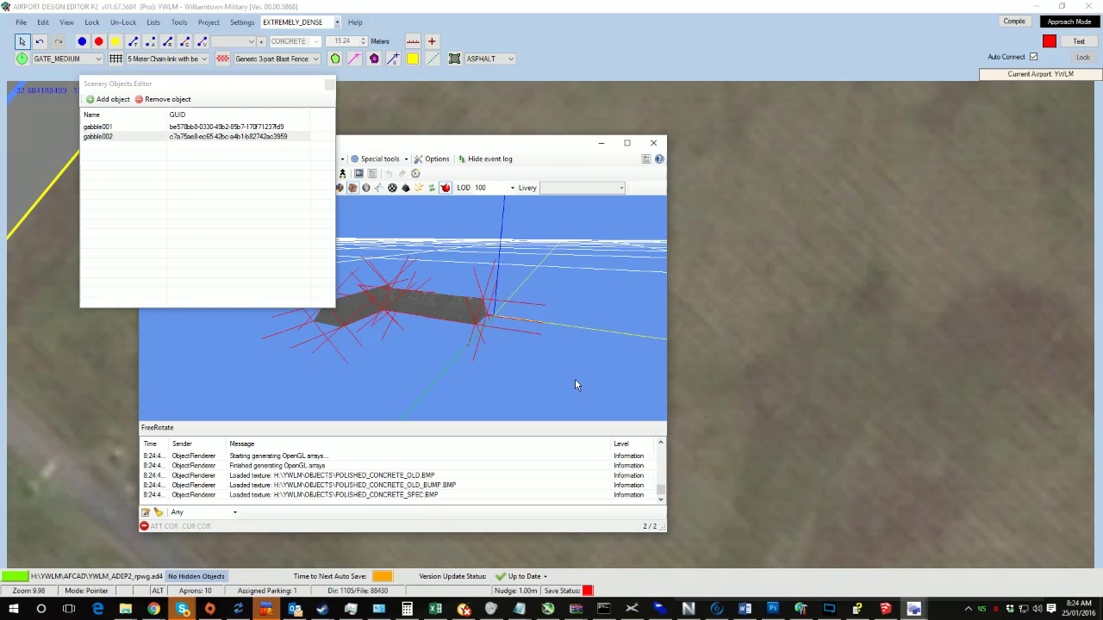
pyautogui.hotkey('alt', 'Tab')
pyautogui.hotkey('alt', 'Tab')
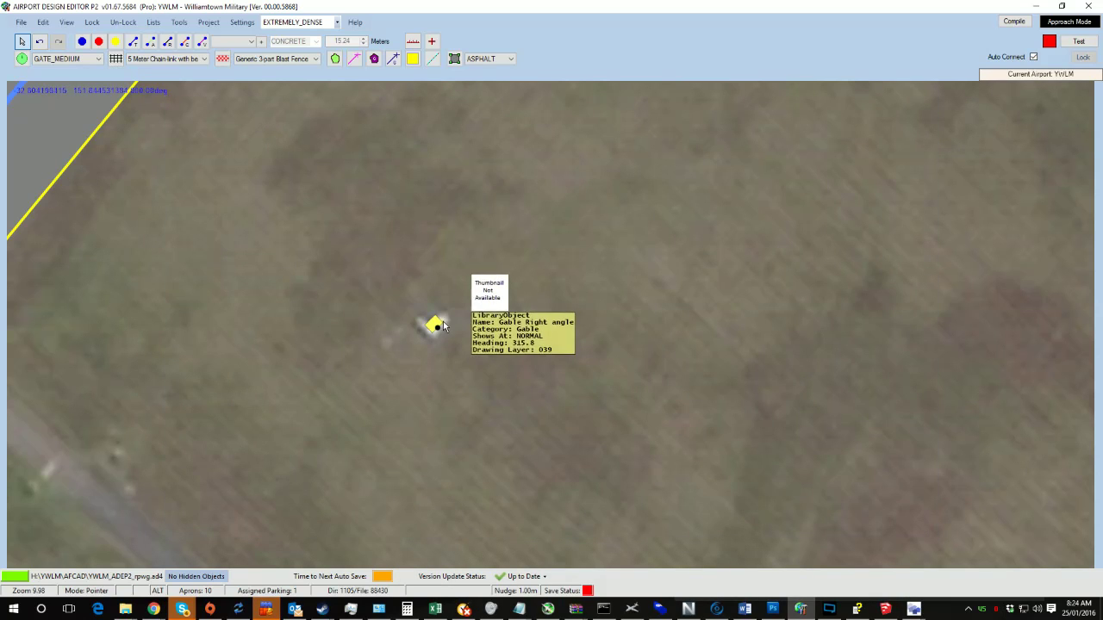
pyautogui.click(438, 326)
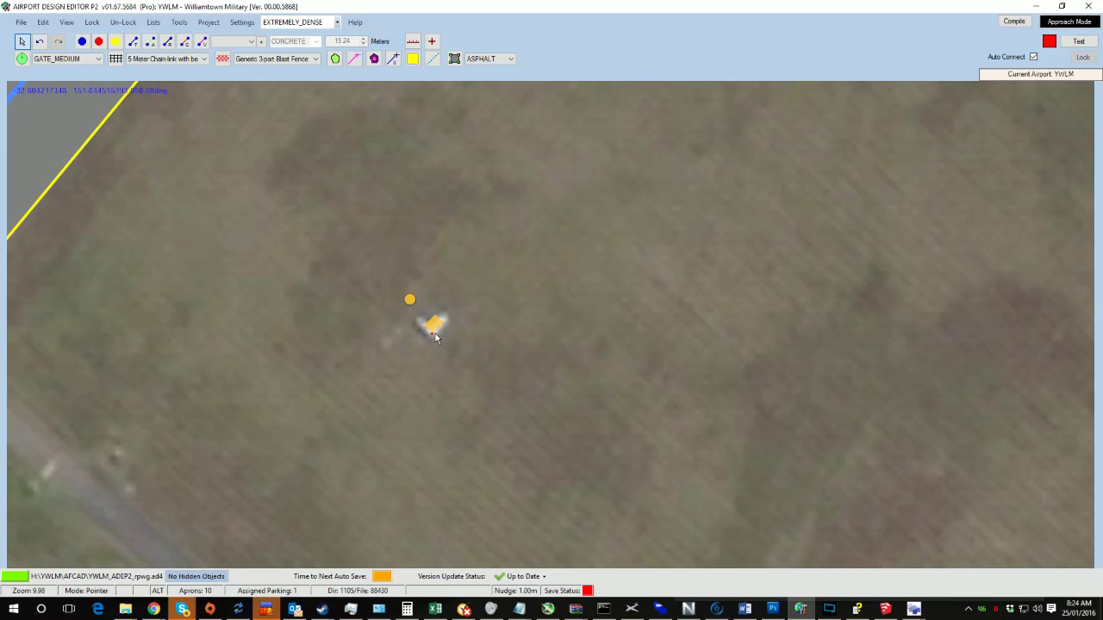
pyautogui.hotkey('alt', 'Tab')
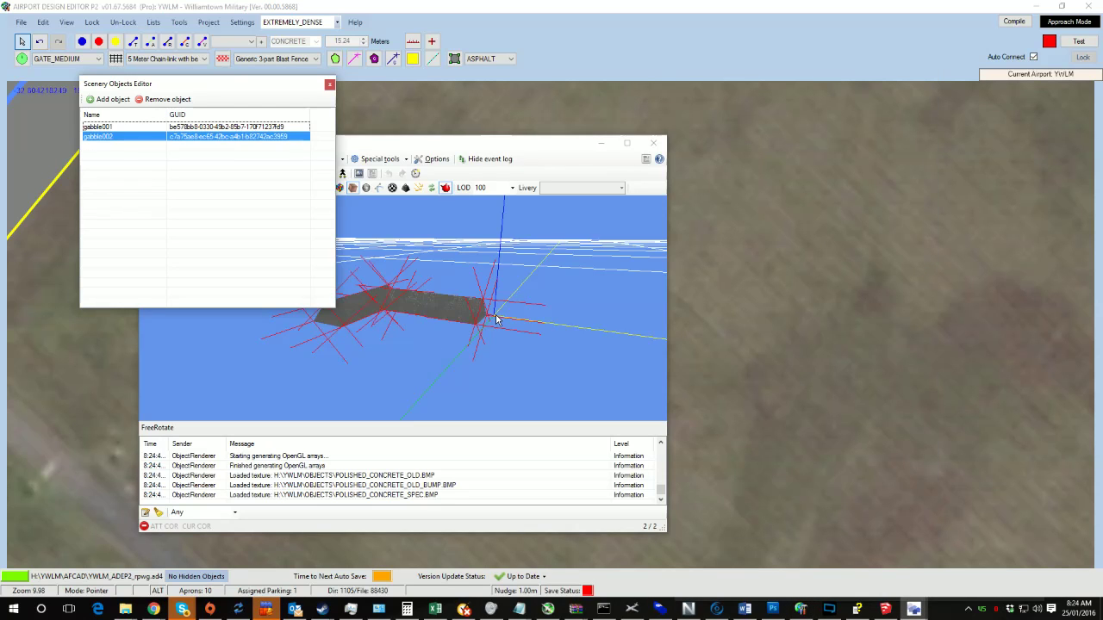
pyautogui.moveTo(496, 319); pyautogui.dragTo(494, 353)
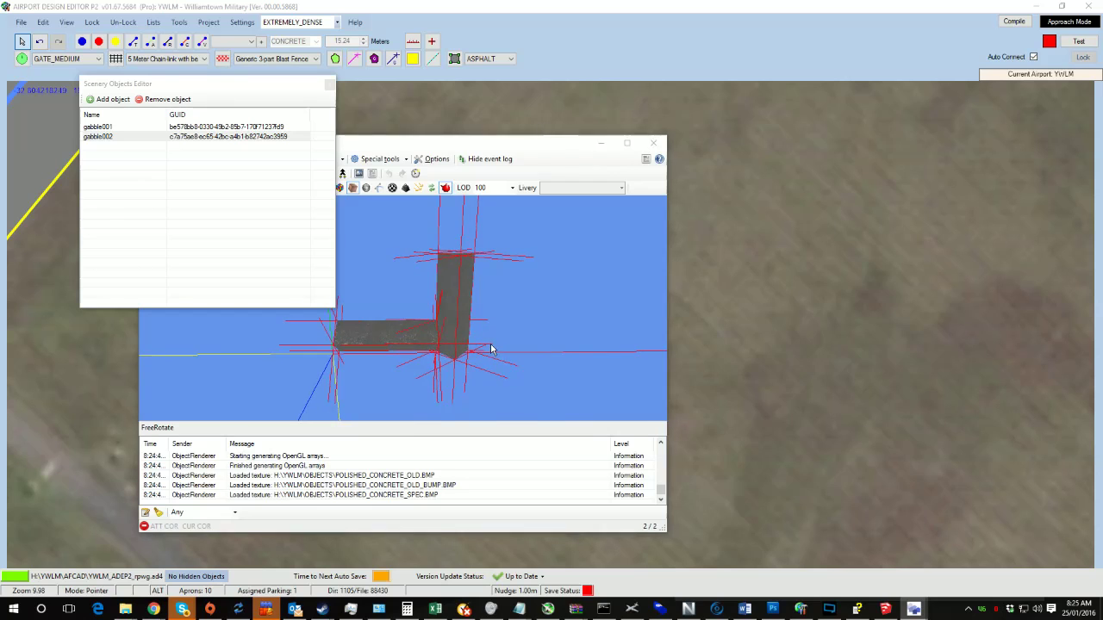
# - Return to Airport Design Editor, rotate the Gable Right angle object to a heading of about 44° and reposition it on the L-shaped marker
pyautogui.hotkey('alt', 'Tab')
pyautogui.hotkey('alt', 'Tab')
pyautogui.hotkey('alt', 'Tab')
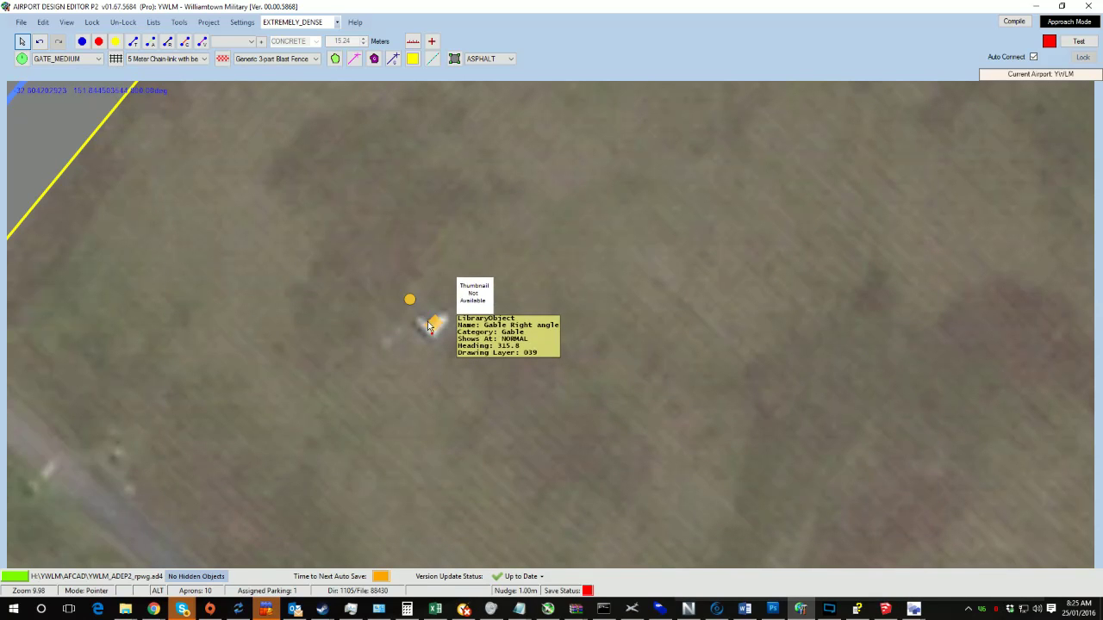
pyautogui.moveTo(410, 299); pyautogui.dragTo(470, 296)
pyautogui.moveTo(442, 336); pyautogui.dragTo(431, 327)
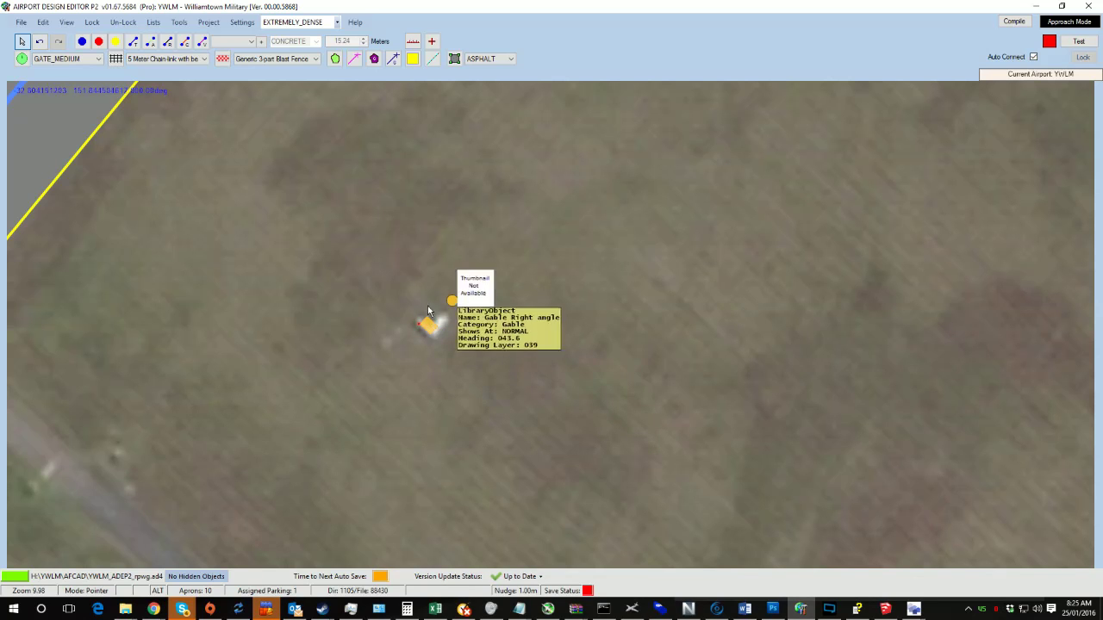
# - Examine the area beyond the runway's southeast end, including the localizer antenna, the approach lights and the placed right-angle gable
pyautogui.scroll(-5, 417, 283)
pyautogui.scroll(-2, 442, 276)
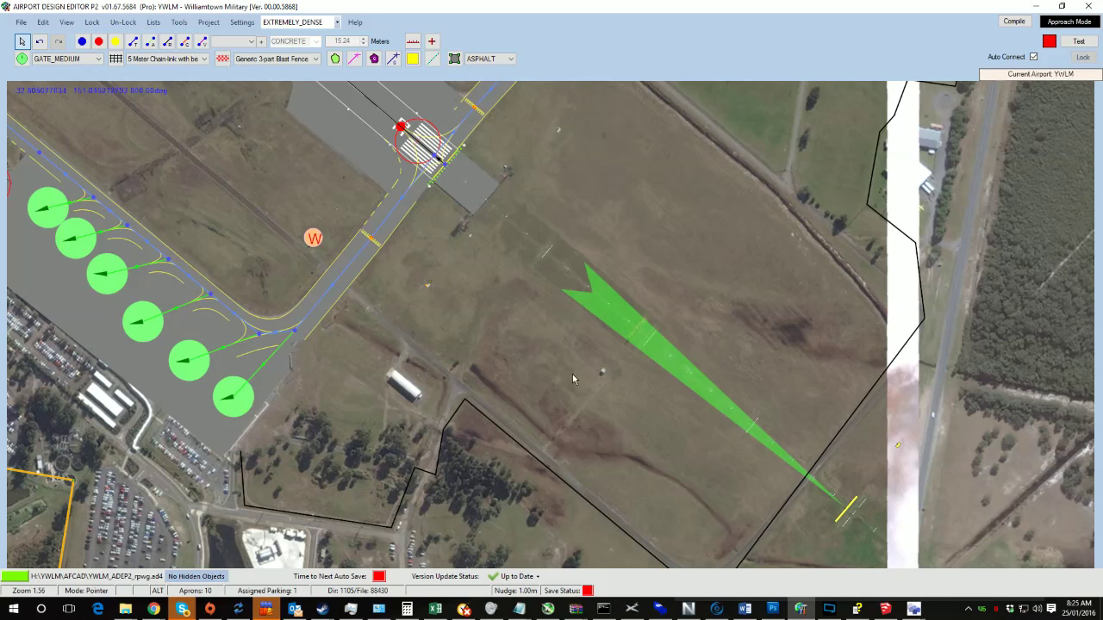
pyautogui.scroll(8, 620, 341)
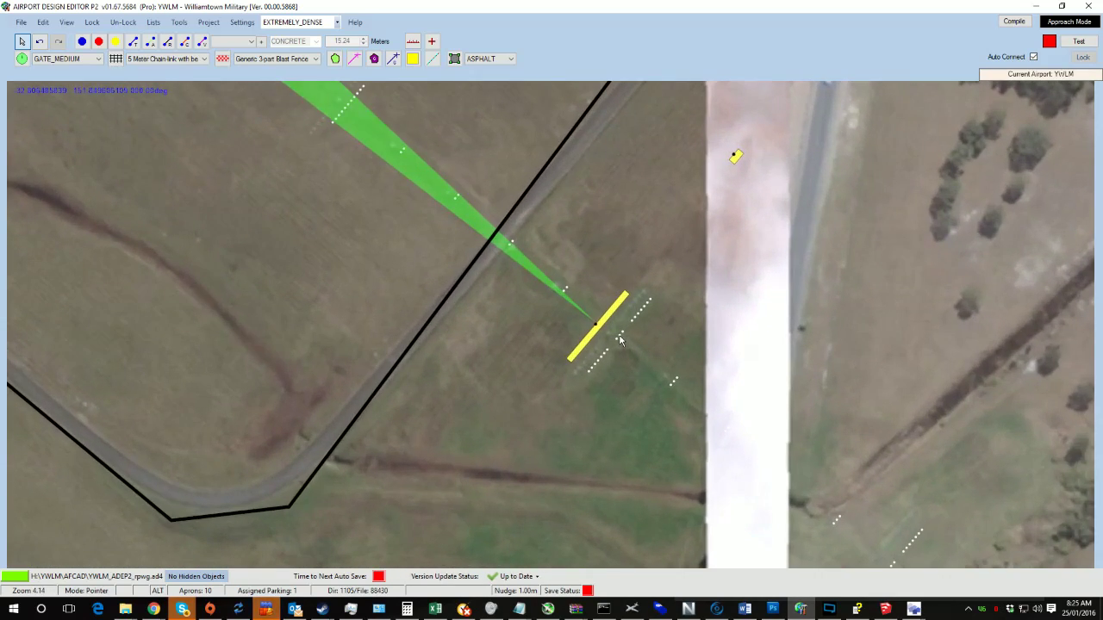
pyautogui.moveTo(614, 314)
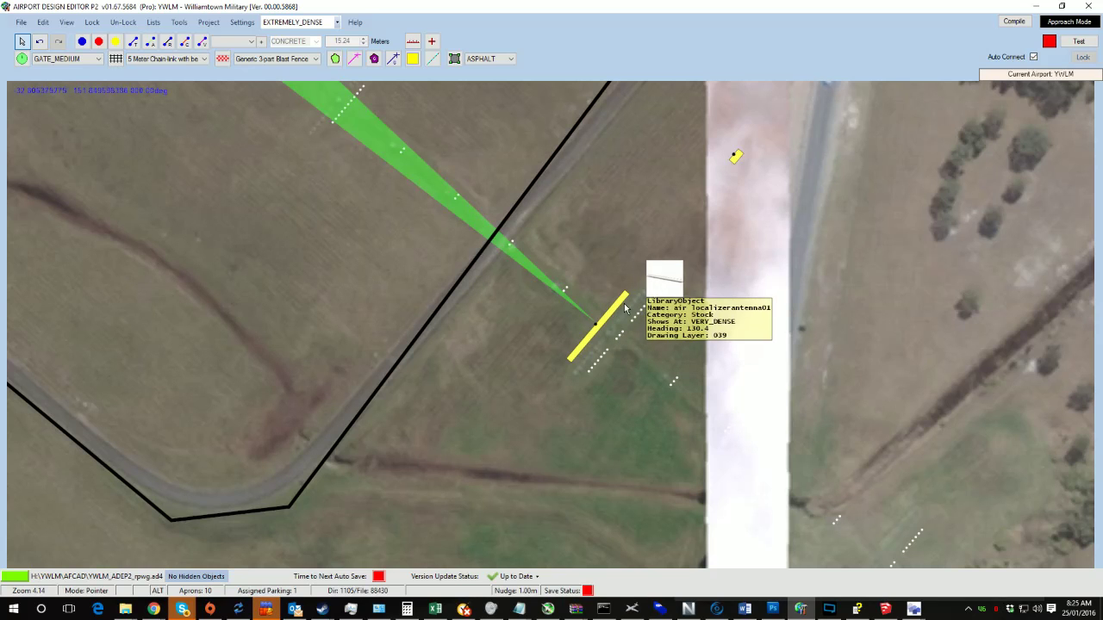
pyautogui.scroll(-2, 611, 316)
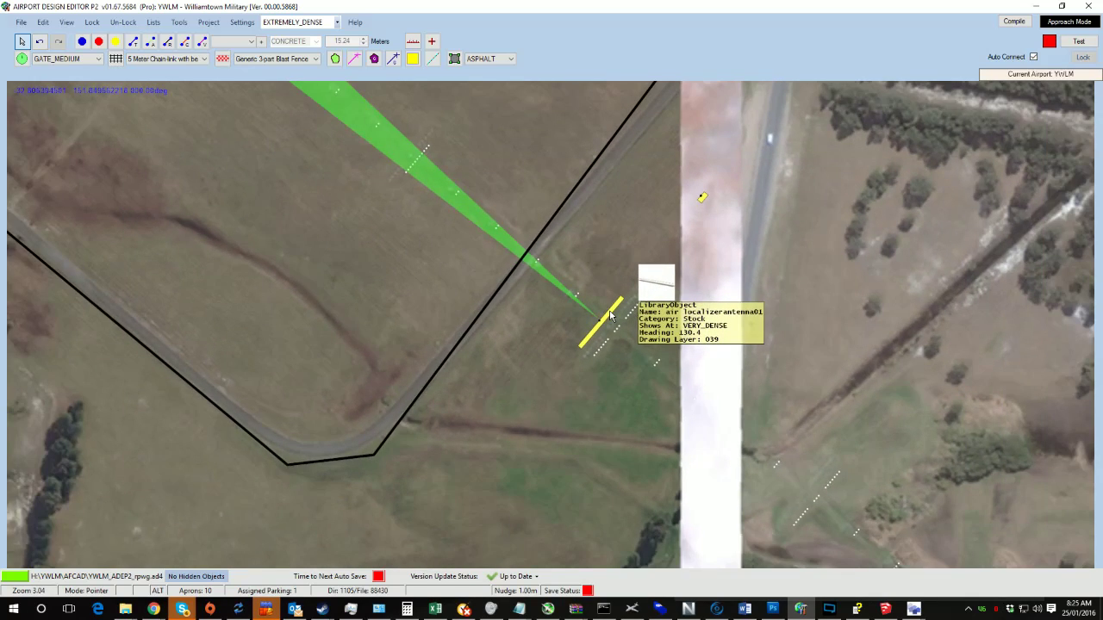
pyautogui.scroll(-2, 608, 362)
pyautogui.moveTo(606, 406); pyautogui.dragTo(635, 417)
pyautogui.scroll(3, 636, 415)
pyautogui.moveTo(610, 380); pyautogui.dragTo(644, 449)
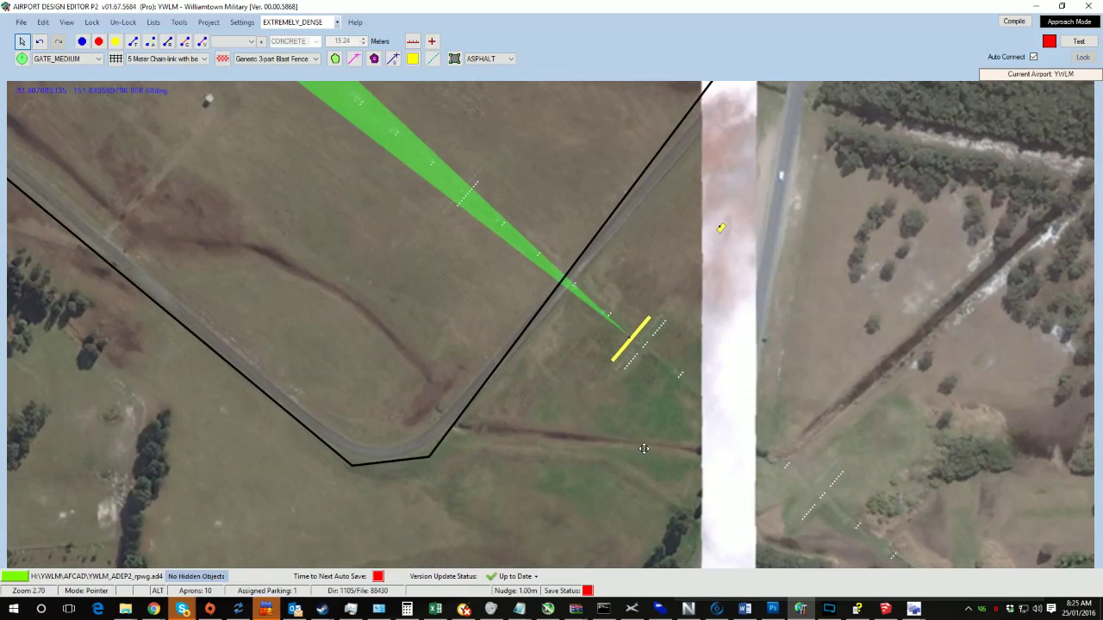
pyautogui.scroll(-5, 644, 448)
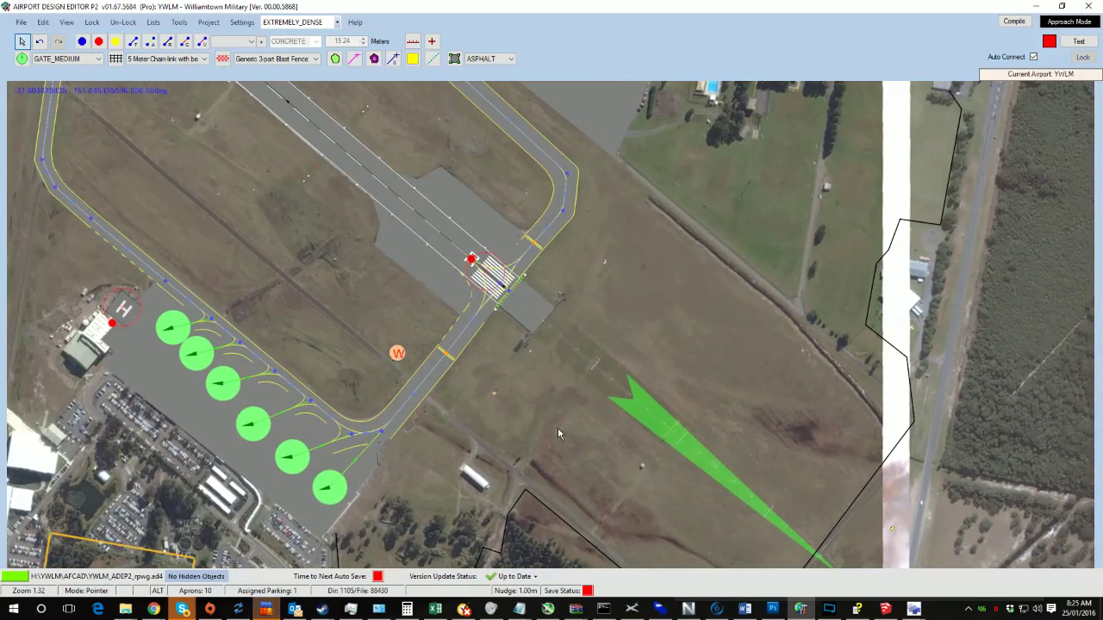
pyautogui.moveTo(535, 408); pyautogui.dragTo(490, 447)
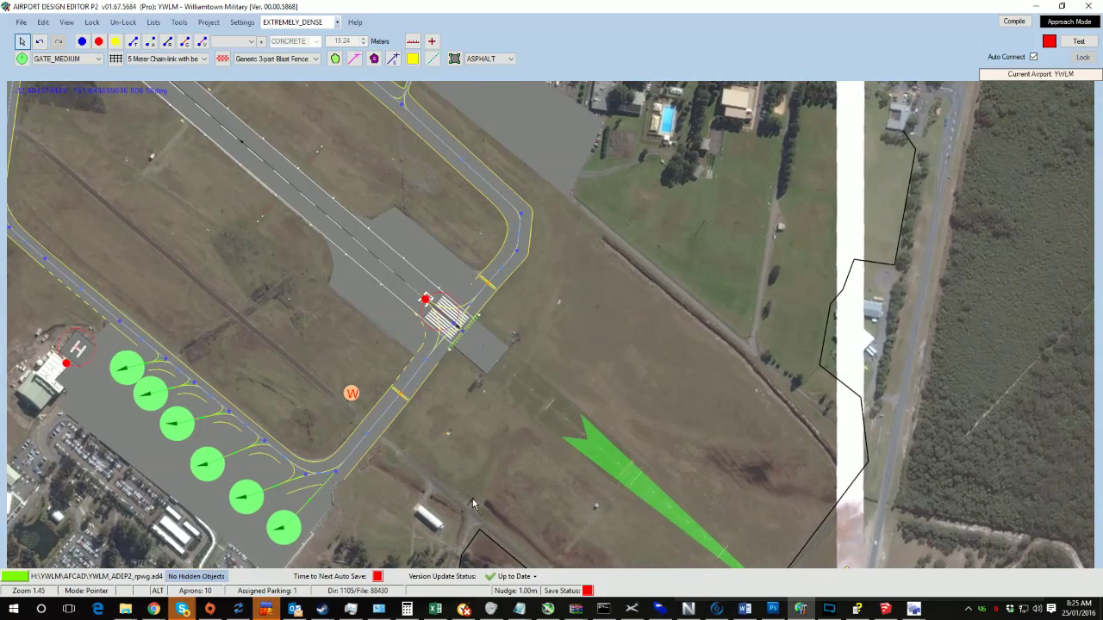
pyautogui.scroll(2, 474, 479)
pyautogui.scroll(2, 448, 510)
pyautogui.moveTo(454, 478); pyautogui.dragTo(485, 362)
pyautogui.scroll(3, 486, 367)
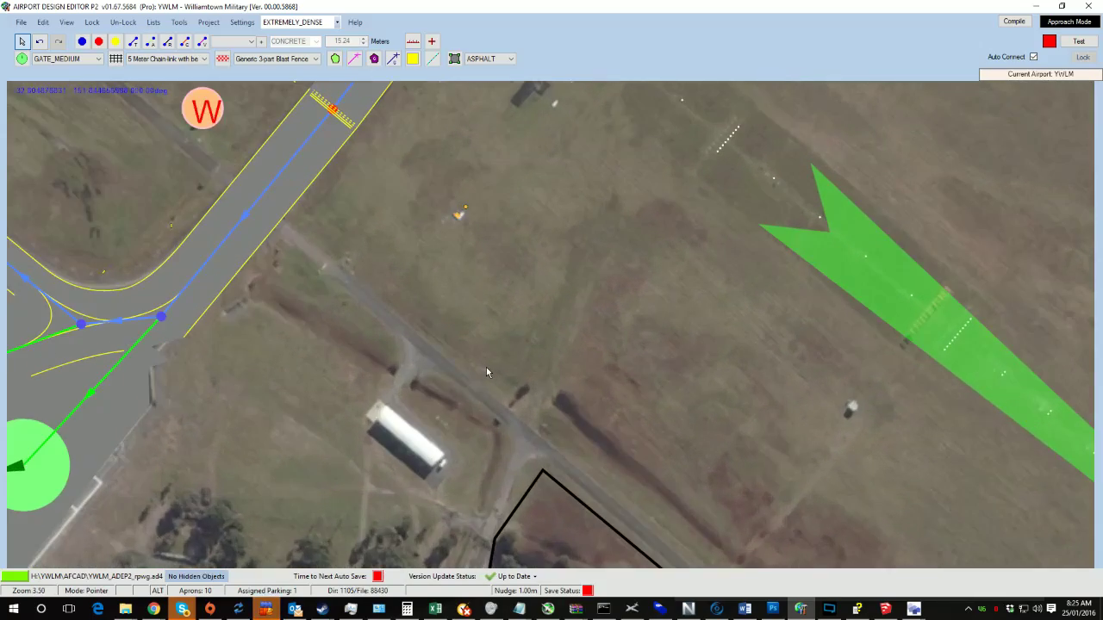
pyautogui.scroll(-6, 486, 367)
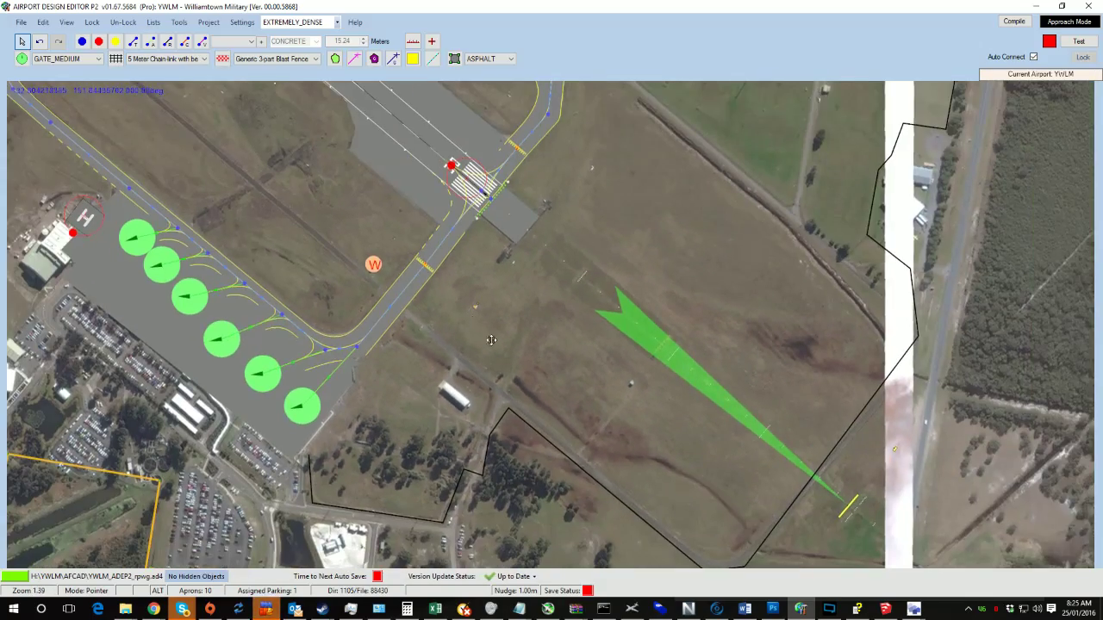
# - Examine the parking spots, asphalt and concrete aprons, and hangars northeast of runway 12/30
pyautogui.moveTo(466, 307); pyautogui.dragTo(558, 380)
pyautogui.moveTo(786, 234); pyautogui.dragTo(488, 456)
pyautogui.moveTo(369, 298); pyautogui.dragTo(558, 538)
pyautogui.moveTo(515, 284); pyautogui.dragTo(601, 414)
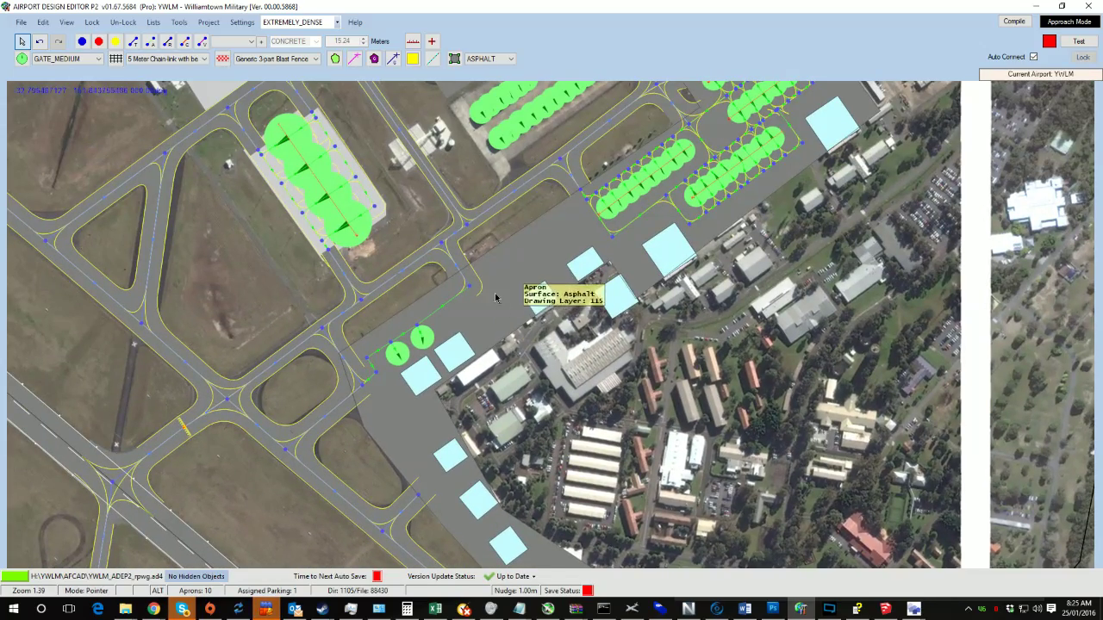
pyautogui.moveTo(668, 331); pyautogui.dragTo(548, 543)
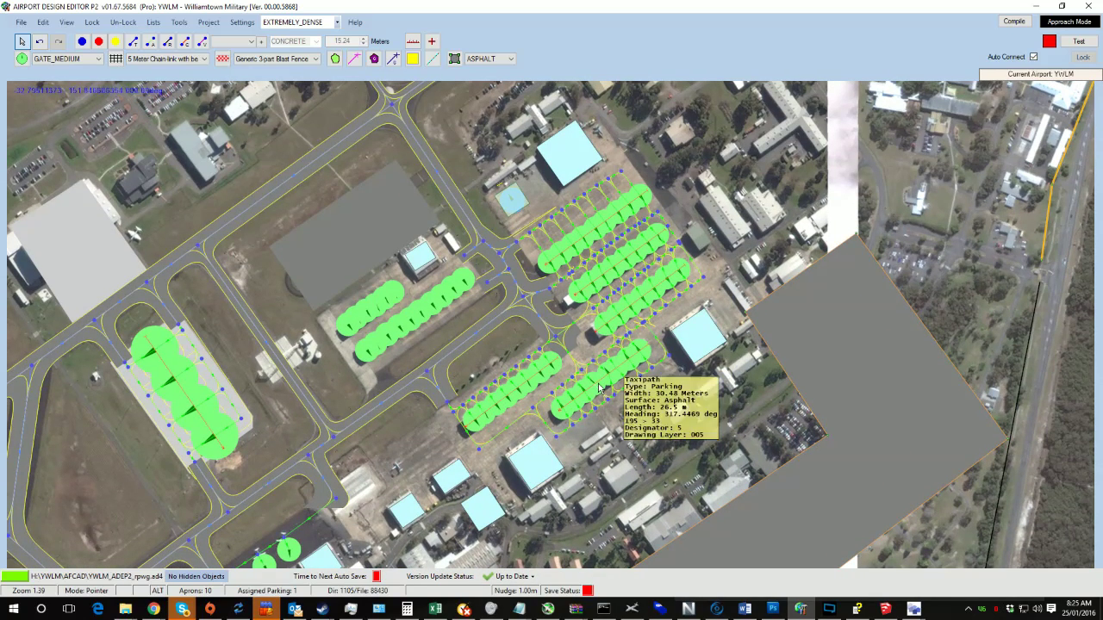
pyautogui.moveTo(530, 375); pyautogui.dragTo(625, 406)
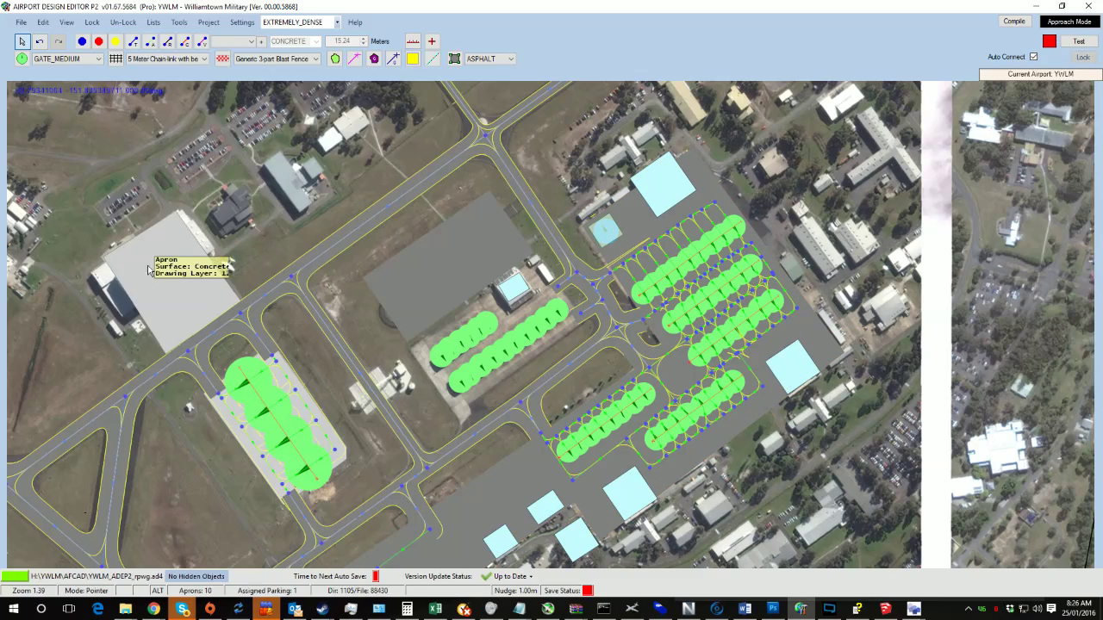
pyautogui.moveTo(177, 250); pyautogui.dragTo(487, 311)
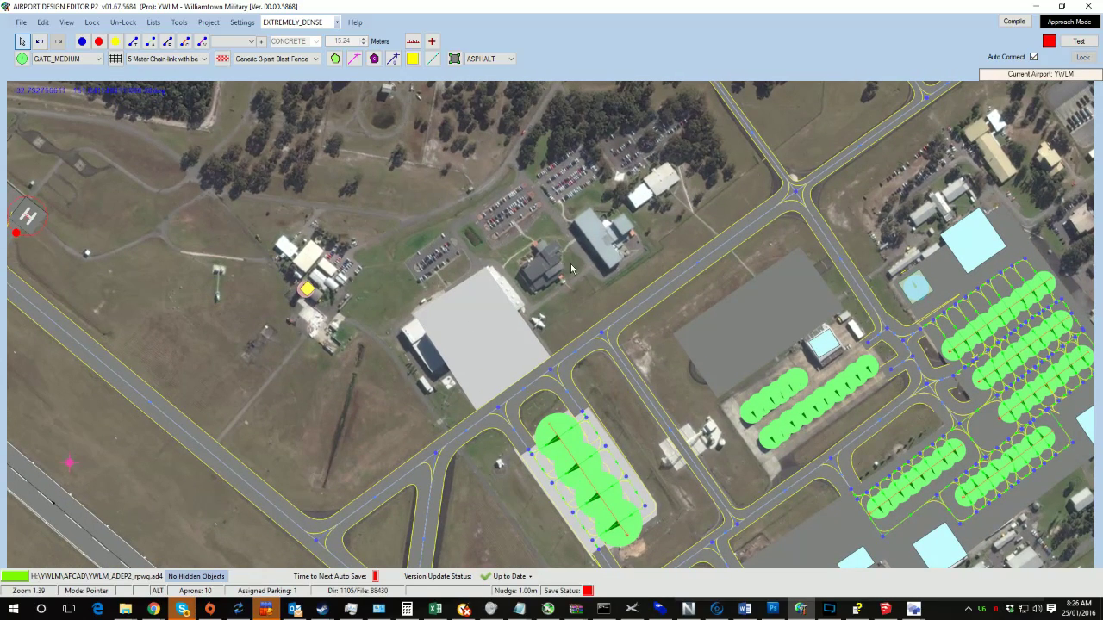
pyautogui.moveTo(618, 432); pyautogui.dragTo(461, 275)
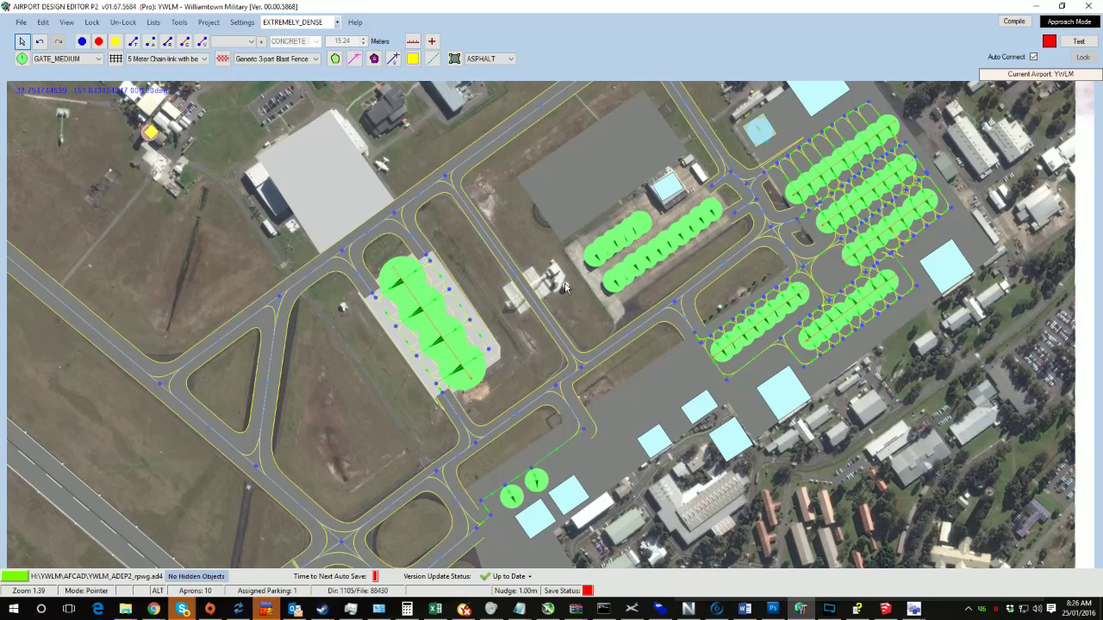
pyautogui.moveTo(521, 558); pyautogui.dragTo(669, 361)
pyautogui.moveTo(843, 456); pyautogui.dragTo(585, 317)
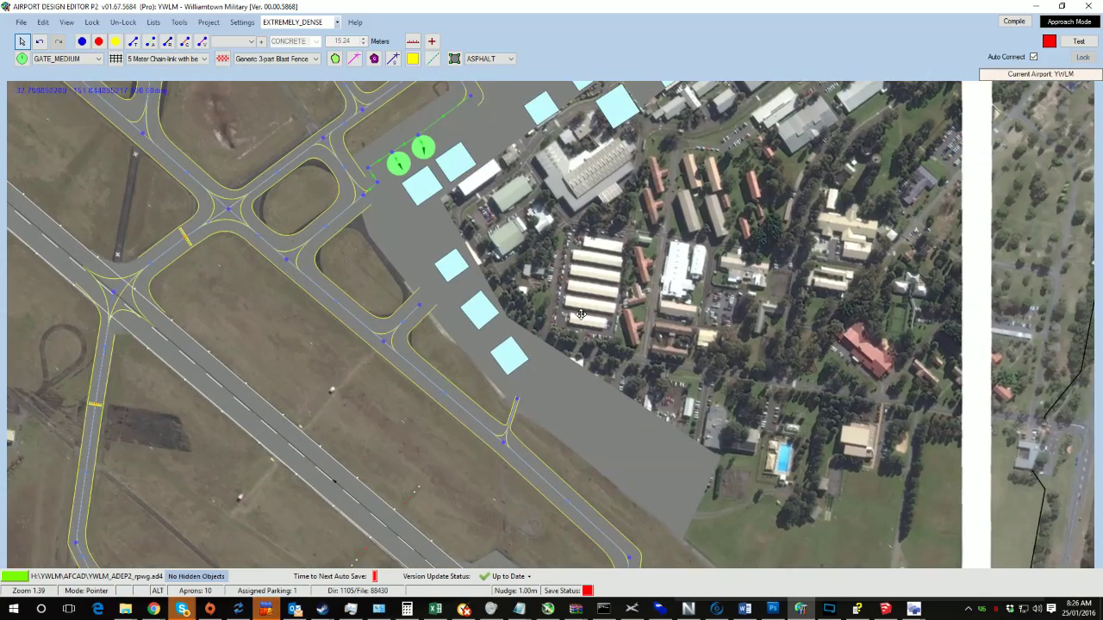
pyautogui.moveTo(260, 399); pyautogui.dragTo(276, 428)
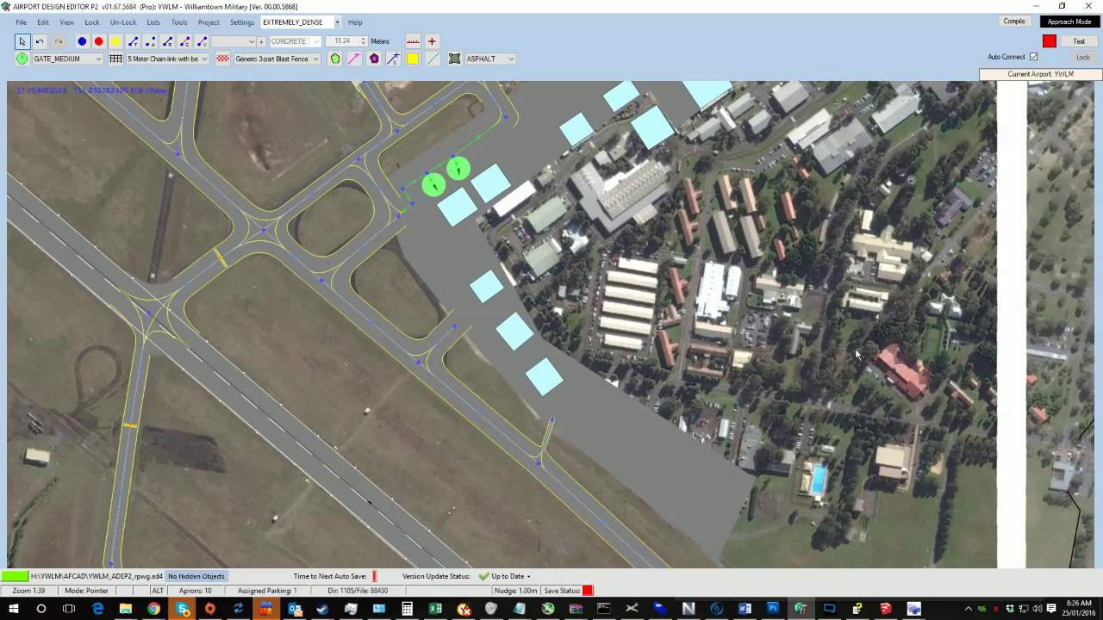
pyautogui.moveTo(265, 422); pyautogui.dragTo(123, 393)
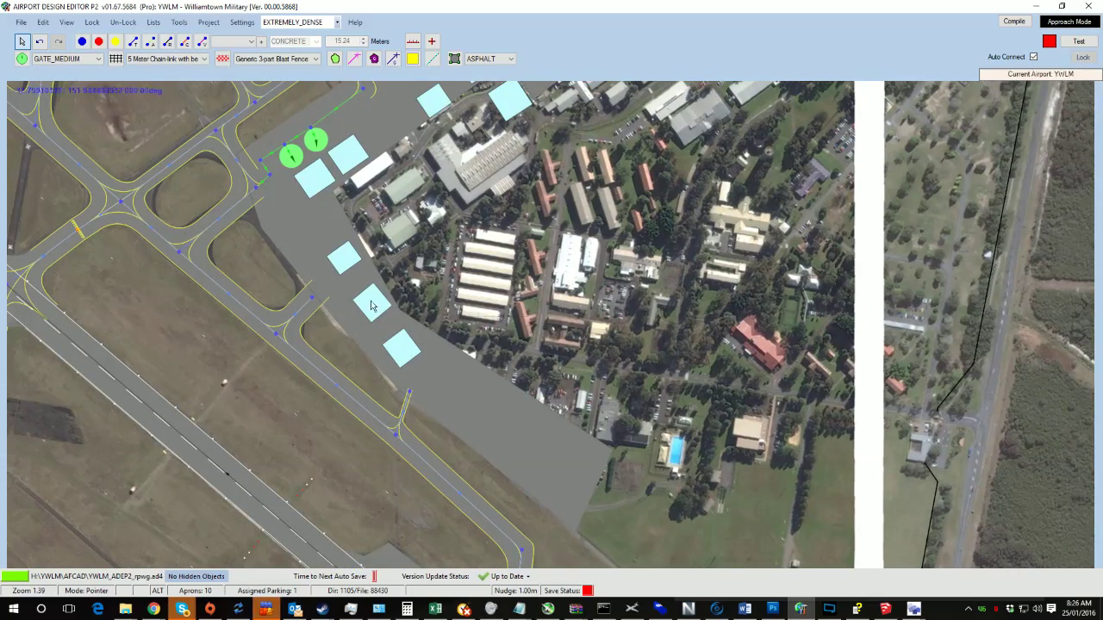
pyautogui.moveTo(372, 306); pyautogui.dragTo(560, 319)
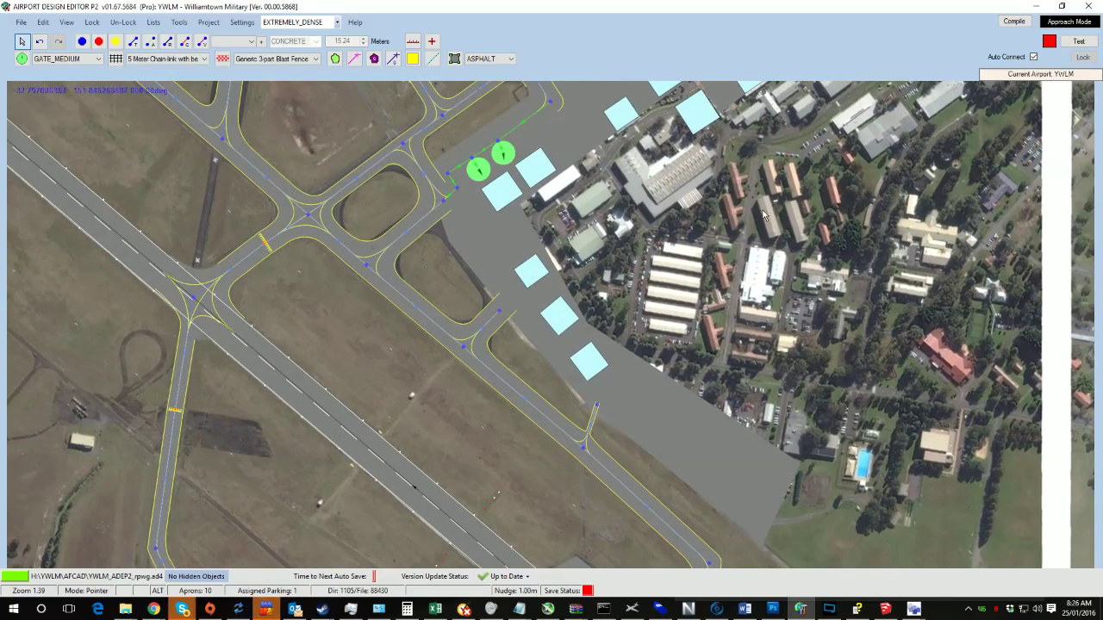
# - Examine runway 12/30 towards its northwest end, including the glideslope antenna, the approach indicator lights and the small structures beside the runway
pyautogui.moveTo(475, 282); pyautogui.dragTo(568, 296)
pyautogui.moveTo(82, 400); pyautogui.dragTo(456, 493)
pyautogui.moveTo(145, 83); pyautogui.dragTo(451, 462)
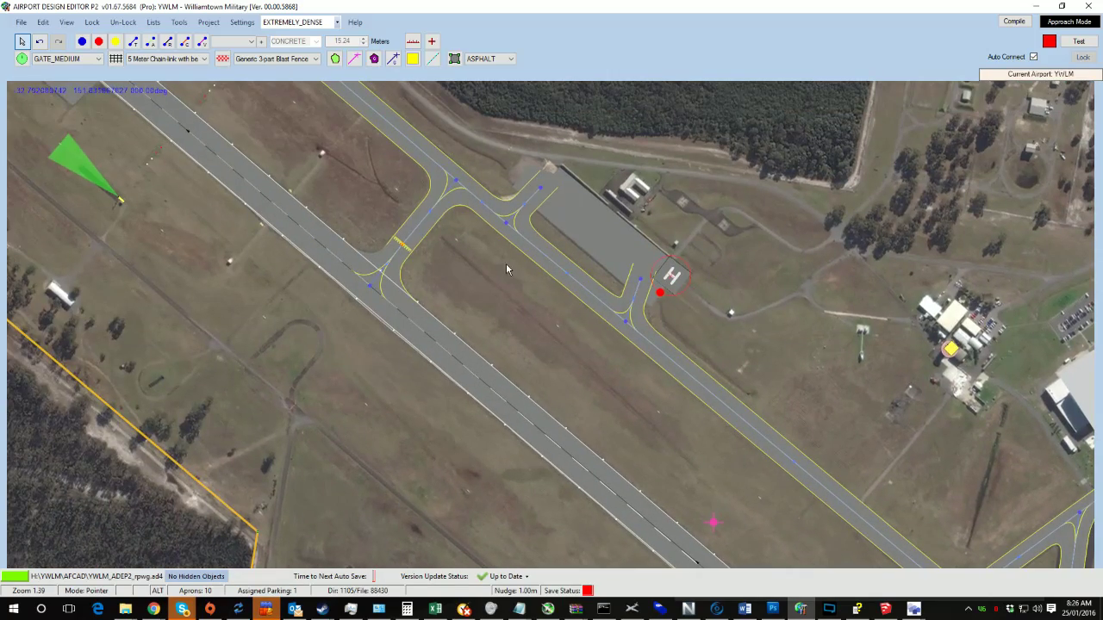
pyautogui.moveTo(385, 152); pyautogui.dragTo(443, 360)
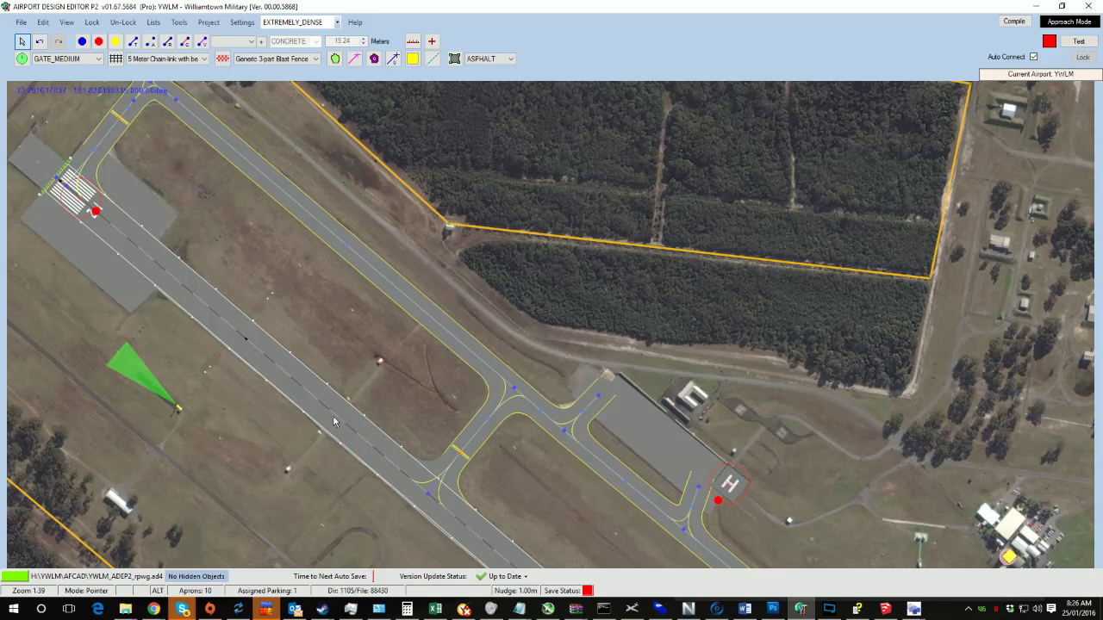
pyautogui.scroll(6, 346, 398)
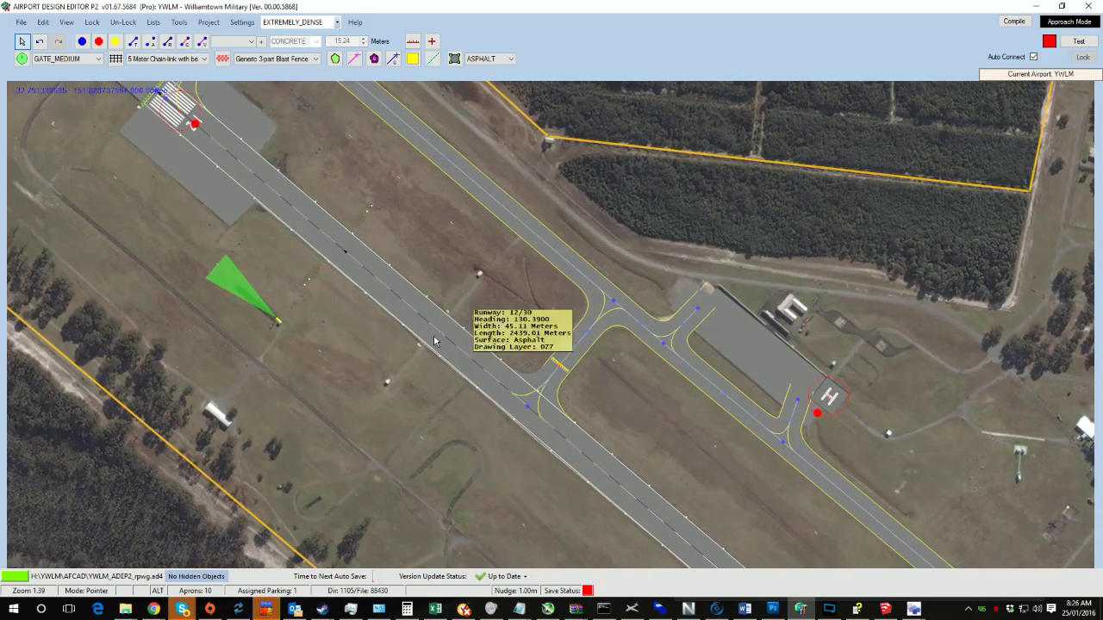
pyautogui.scroll(-2, 433, 335)
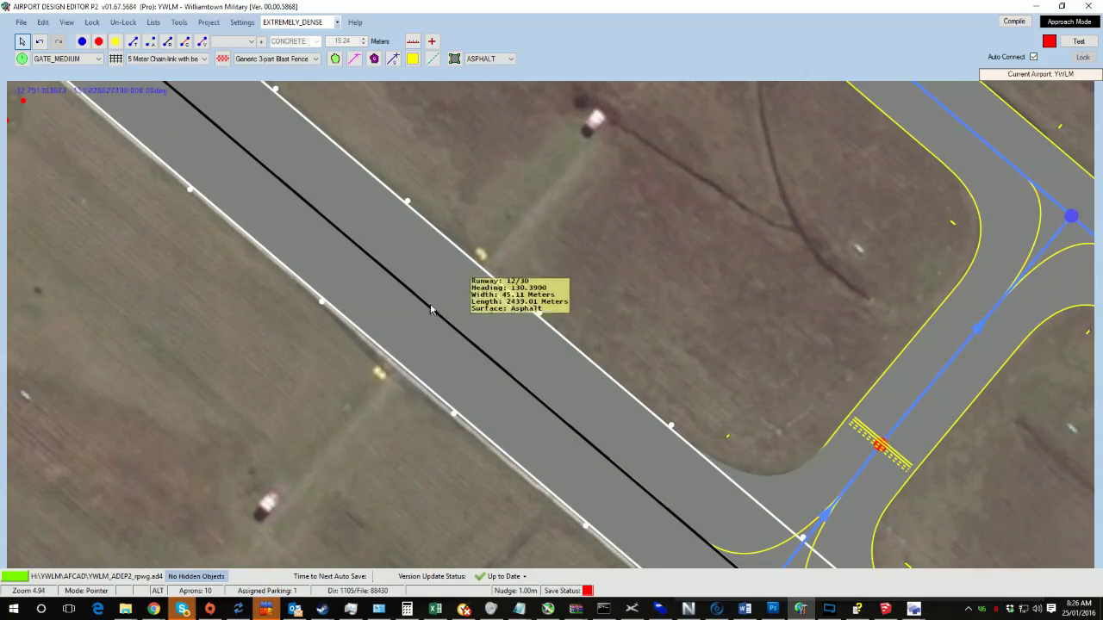
pyautogui.scroll(-4, 448, 289)
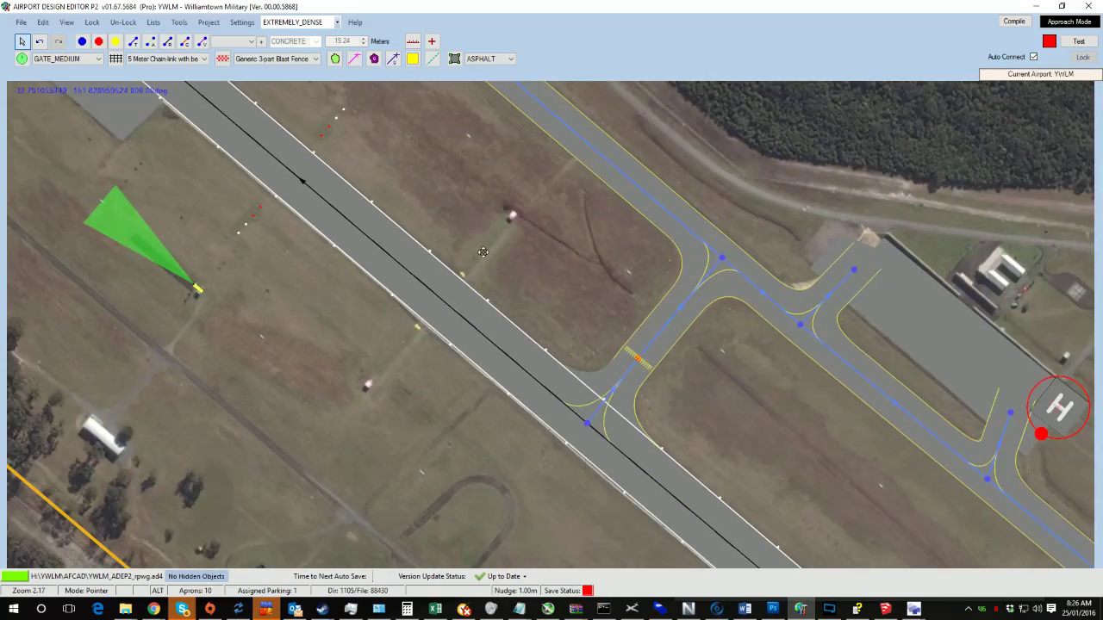
pyautogui.scroll(2, 324, 377)
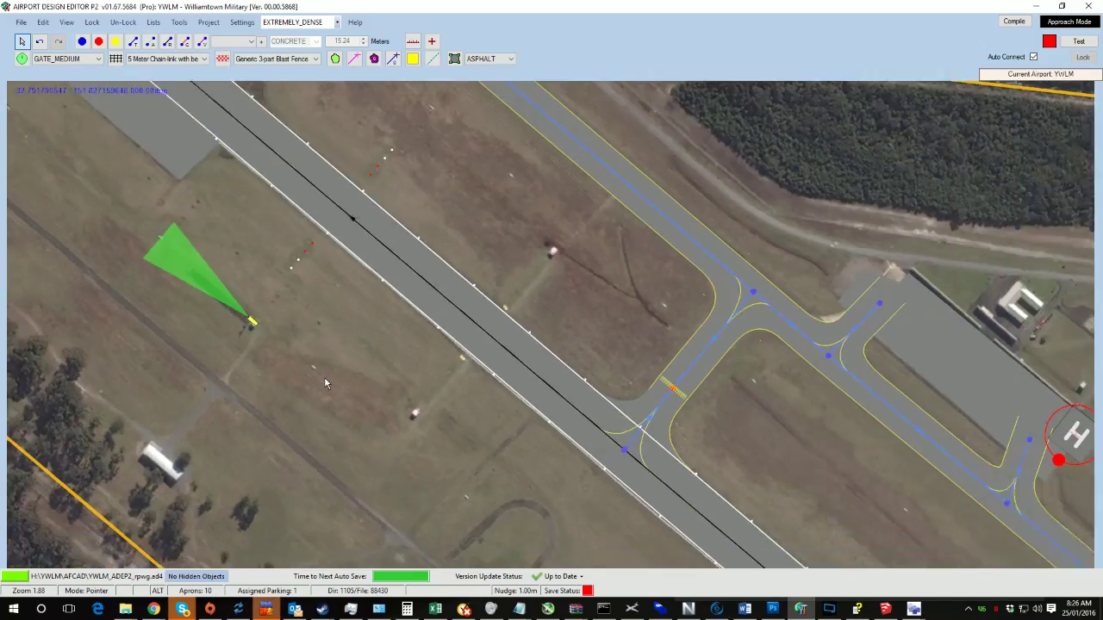
# - Move the asphalt apron beside the helipad onto the grass near the runway, and return it over its concrete parking pad
pyautogui.scroll(-2, 324, 376)
pyautogui.moveTo(555, 292); pyautogui.dragTo(175, 260)
pyautogui.moveTo(476, 316); pyautogui.dragTo(381, 406)
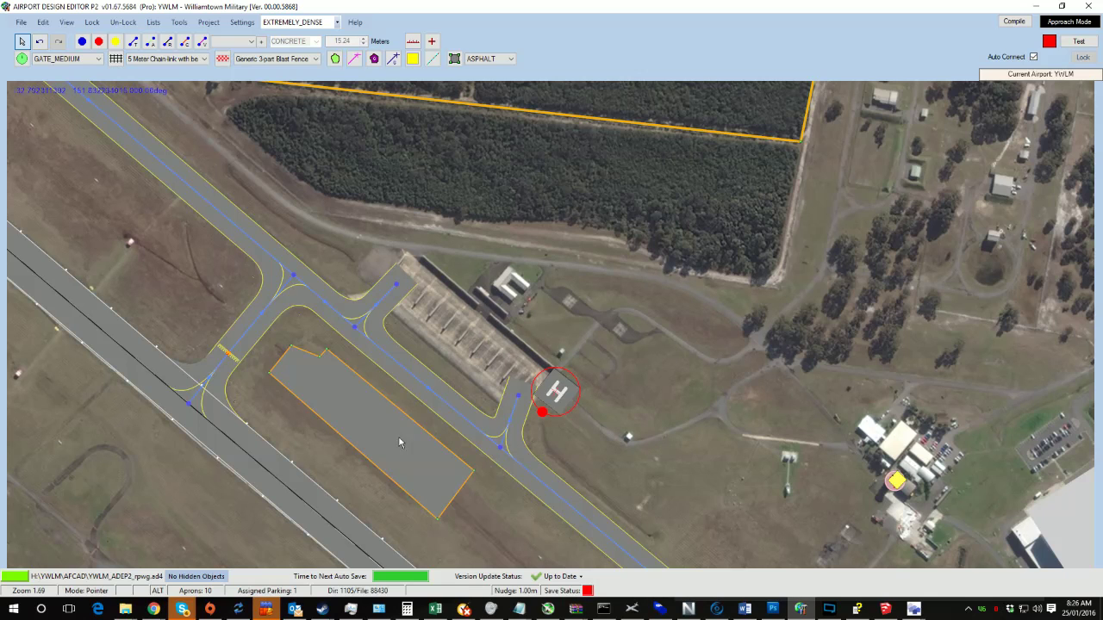
pyautogui.moveTo(401, 441); pyautogui.dragTo(432, 417)
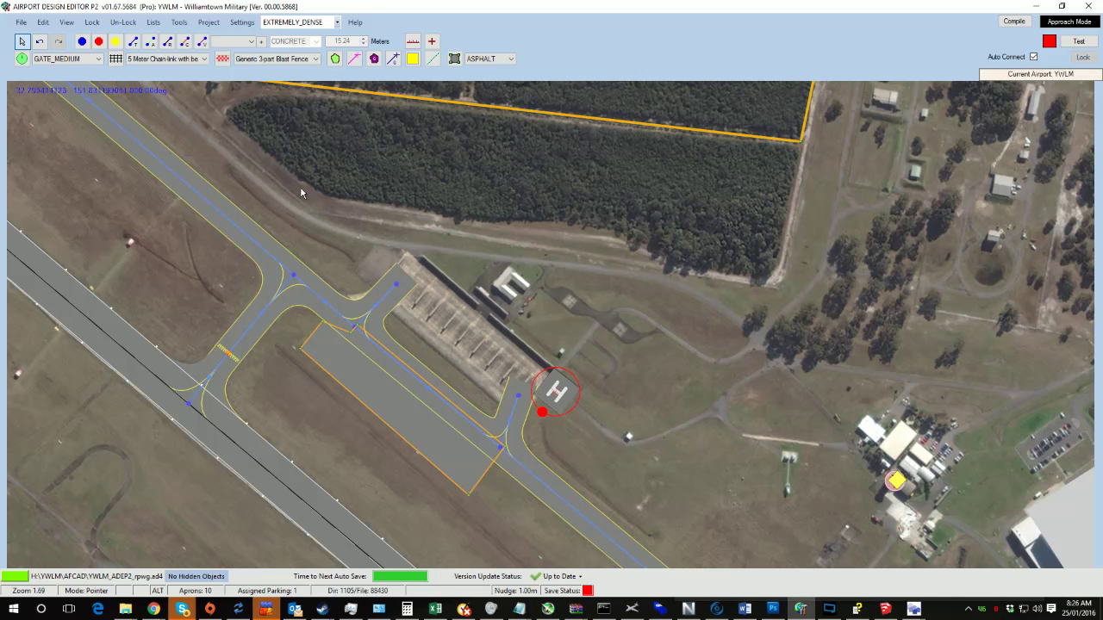
pyautogui.click(254, 60)
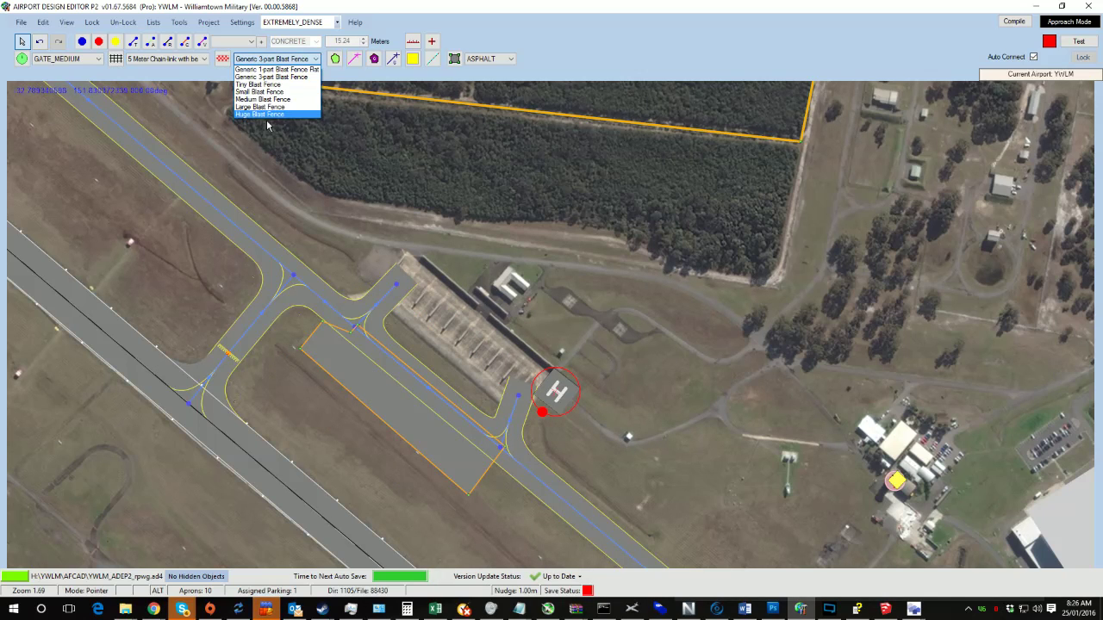
pyautogui.click(271, 64)
pyautogui.click(262, 64)
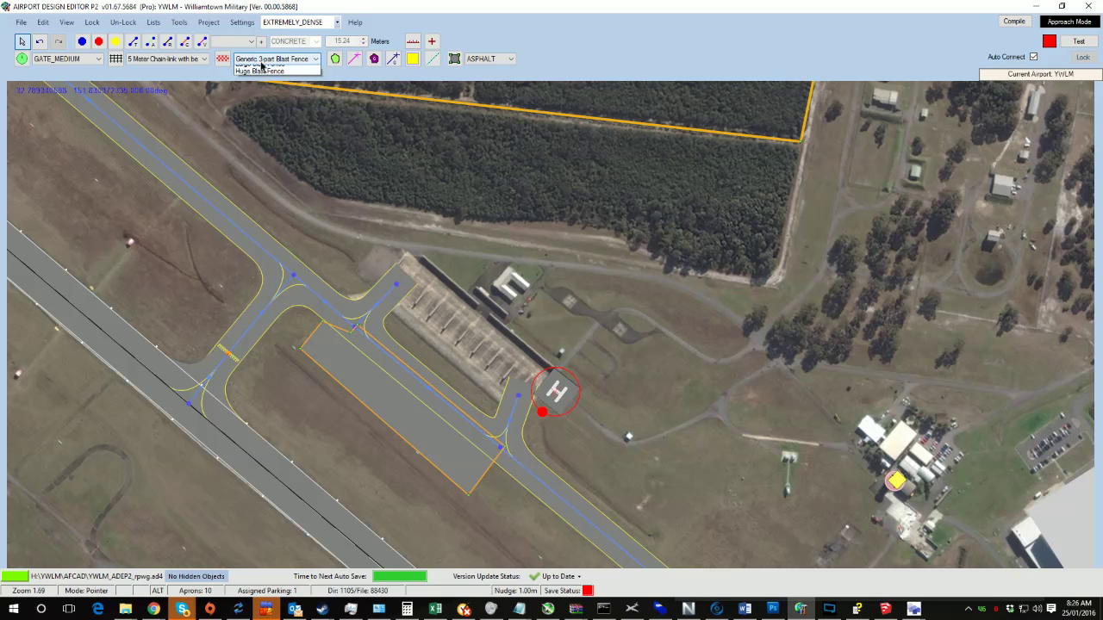
pyautogui.click(265, 59)
pyautogui.moveTo(412, 433); pyautogui.dragTo(481, 361)
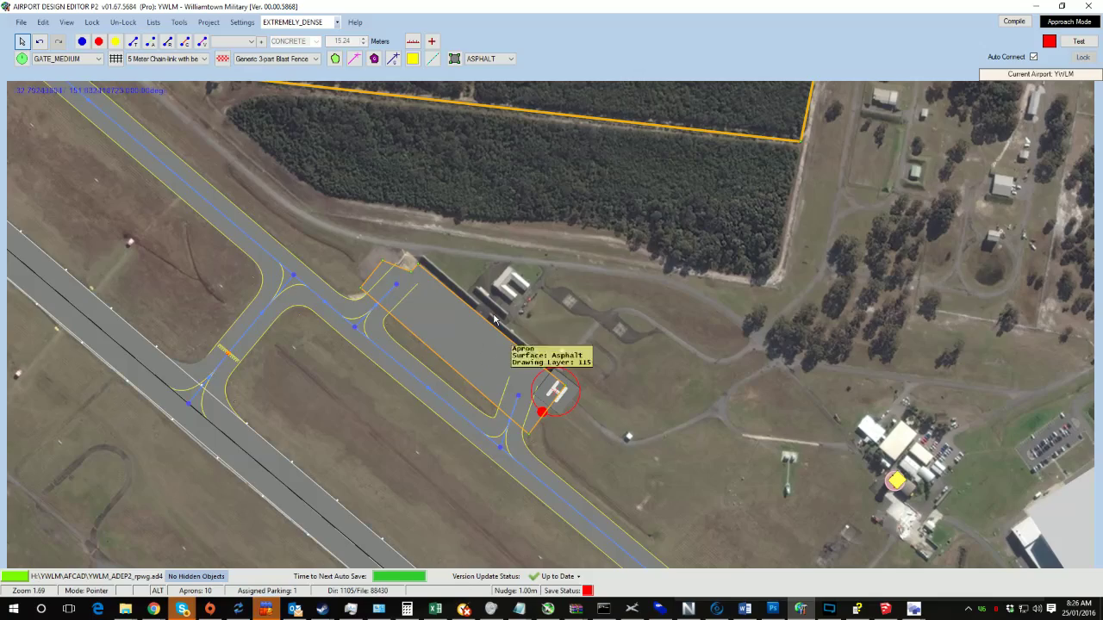
# - Examine the boundary fences, fenced compounds and taxiways in the airfield's northern area, and the parking aprons to their south
pyautogui.moveTo(669, 306); pyautogui.dragTo(493, 425)
pyautogui.scroll(-1, 492, 426)
pyautogui.moveTo(404, 341); pyautogui.dragTo(26, 124)
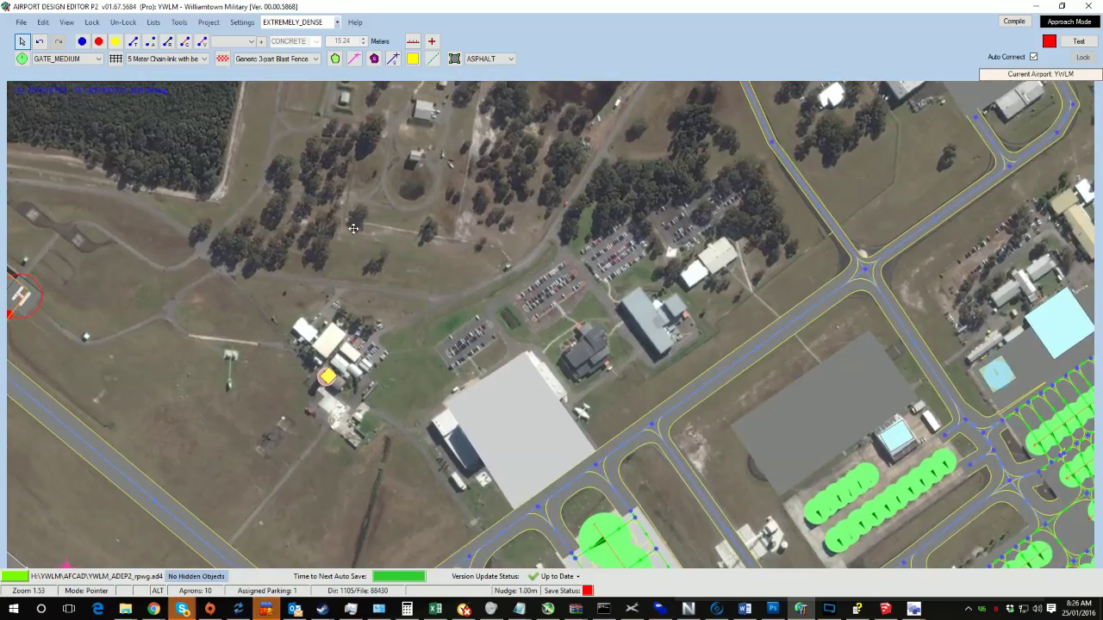
pyautogui.moveTo(353, 230); pyautogui.dragTo(486, 457)
pyautogui.moveTo(545, 249); pyautogui.dragTo(215, 383)
pyautogui.moveTo(561, 382); pyautogui.dragTo(1093, 613)
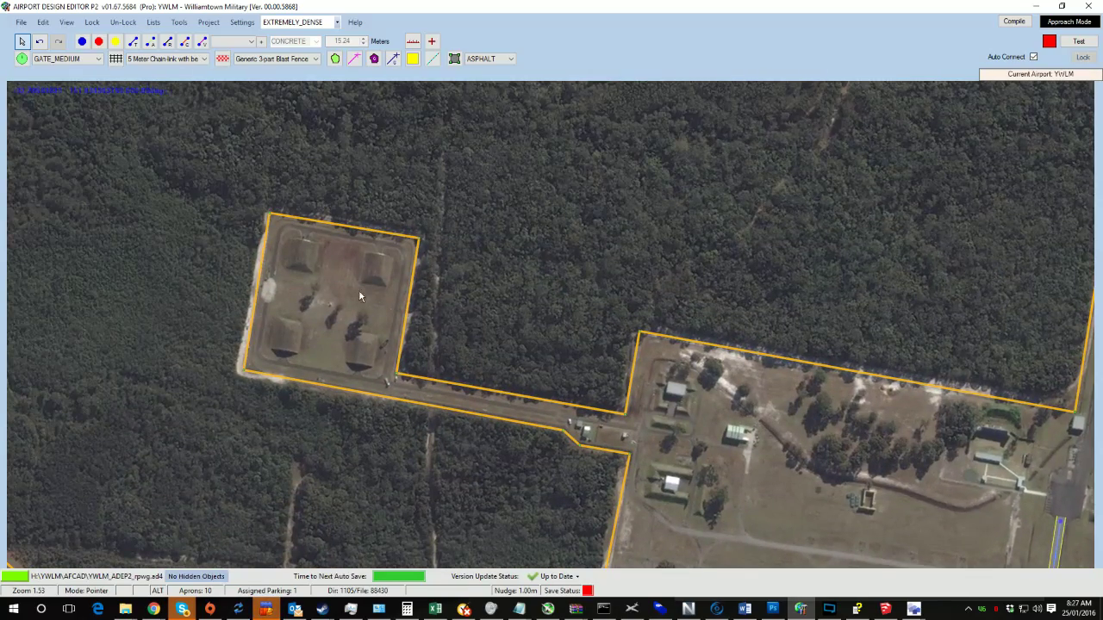
pyautogui.moveTo(347, 297); pyautogui.dragTo(461, 230)
pyautogui.moveTo(212, 318); pyautogui.dragTo(923, 337)
pyautogui.moveTo(342, 236); pyautogui.dragTo(570, 524)
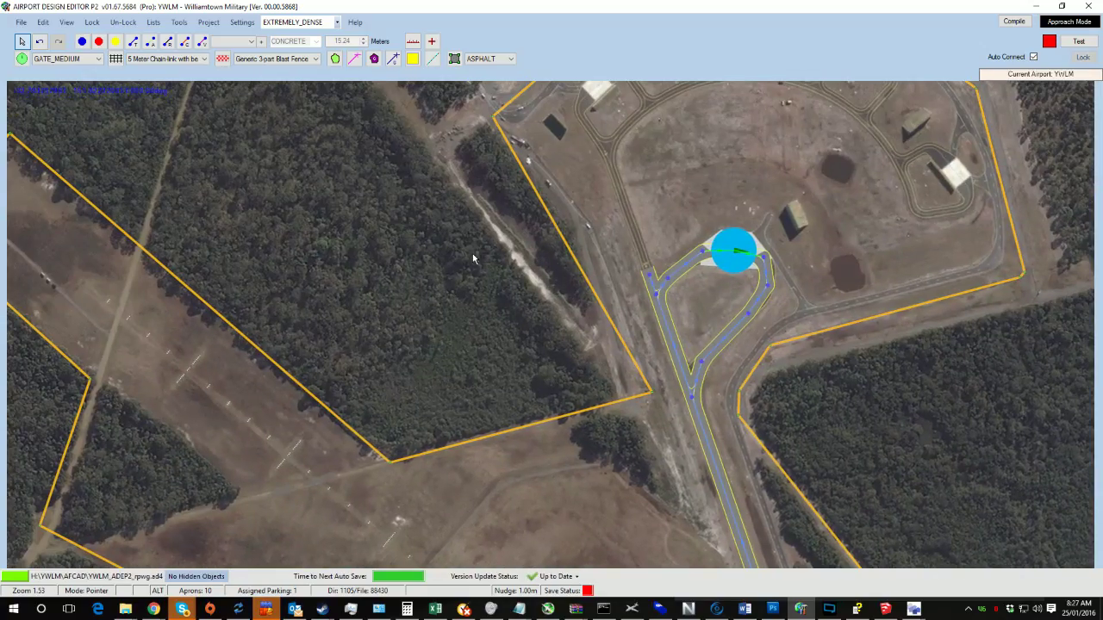
pyautogui.moveTo(896, 238); pyautogui.dragTo(295, 165)
pyautogui.moveTo(863, 523); pyautogui.dragTo(334, 274)
pyautogui.moveTo(702, 379); pyautogui.dragTo(206, 167)
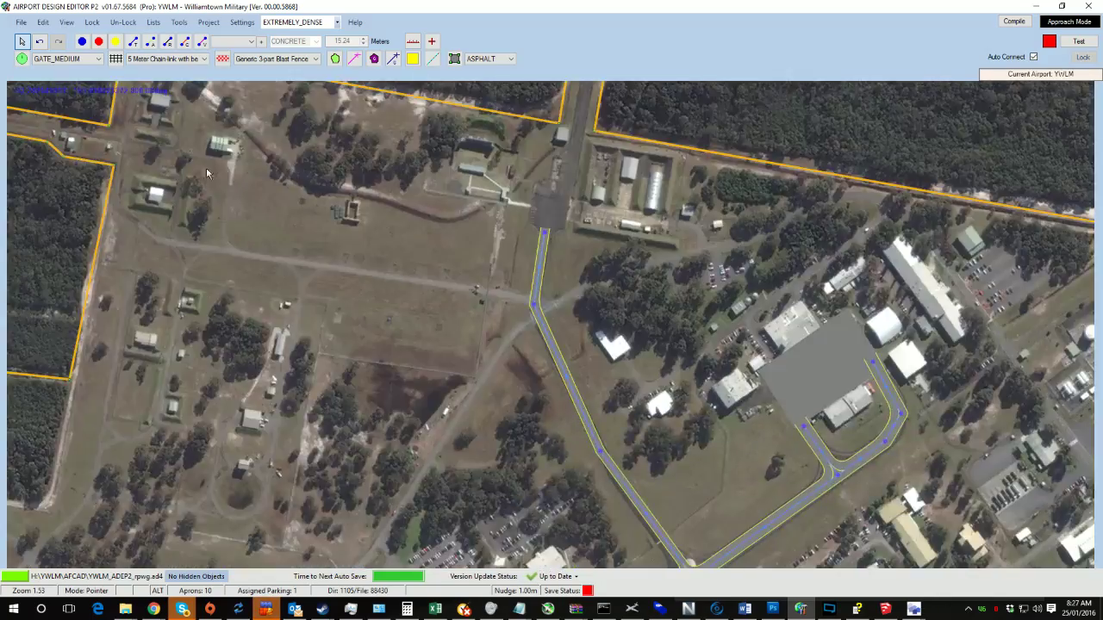
pyautogui.moveTo(960, 516); pyautogui.dragTo(512, 290)
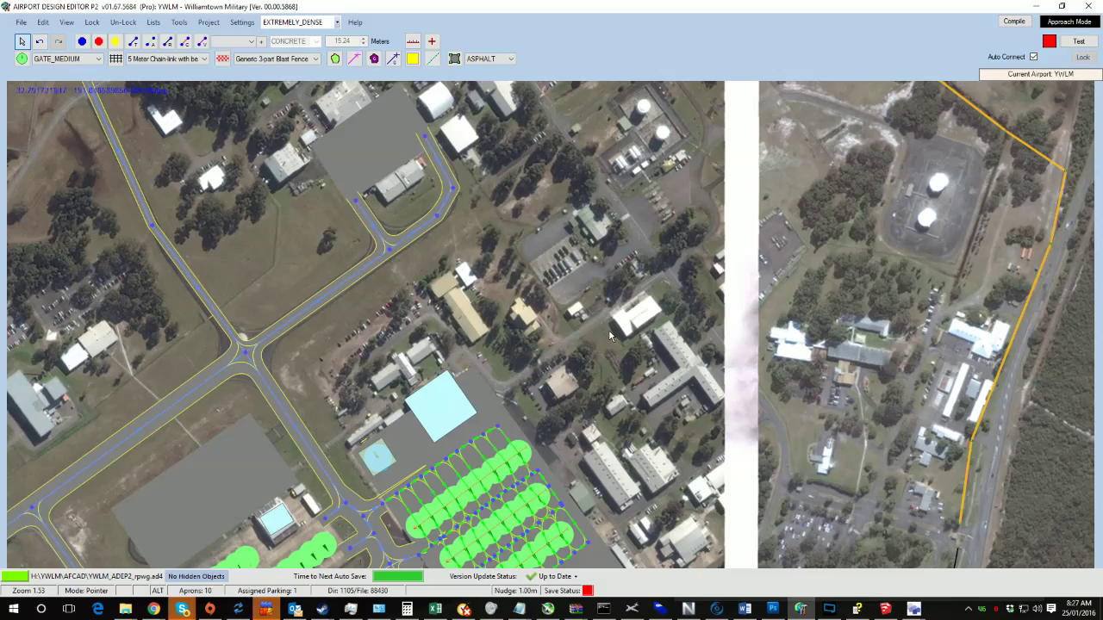
pyautogui.moveTo(487, 396); pyautogui.dragTo(620, 260)
pyautogui.moveTo(297, 311); pyautogui.dragTo(506, 174)
pyautogui.moveTo(358, 358); pyautogui.dragTo(462, 315)
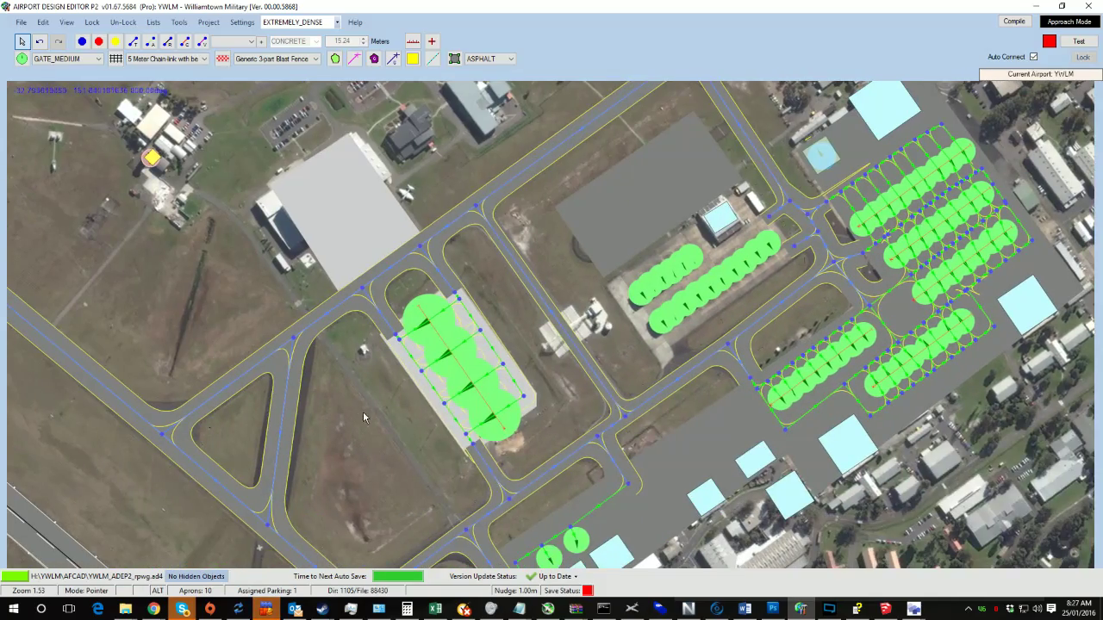
# - Move the large asphalt apron away from the hangars to expose the imagery beneath, and return it to the hangar area
pyautogui.moveTo(377, 457); pyautogui.dragTo(449, 288)
pyautogui.moveTo(779, 515); pyautogui.dragTo(505, 355)
pyautogui.scroll(2, 505, 355)
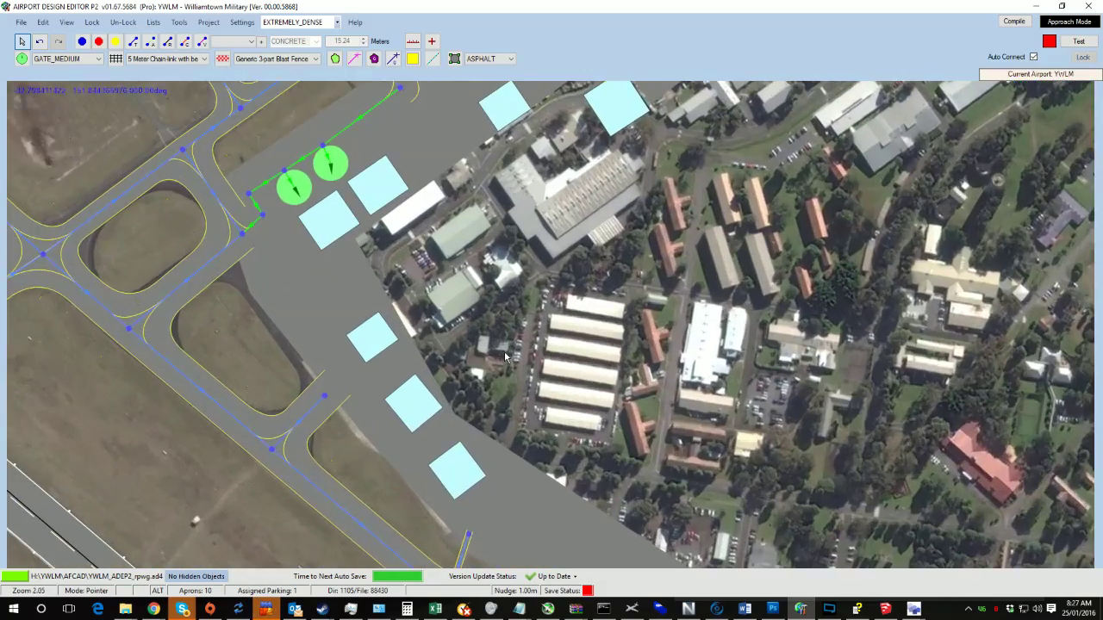
pyautogui.scroll(2, 457, 341)
pyautogui.click(148, 314)
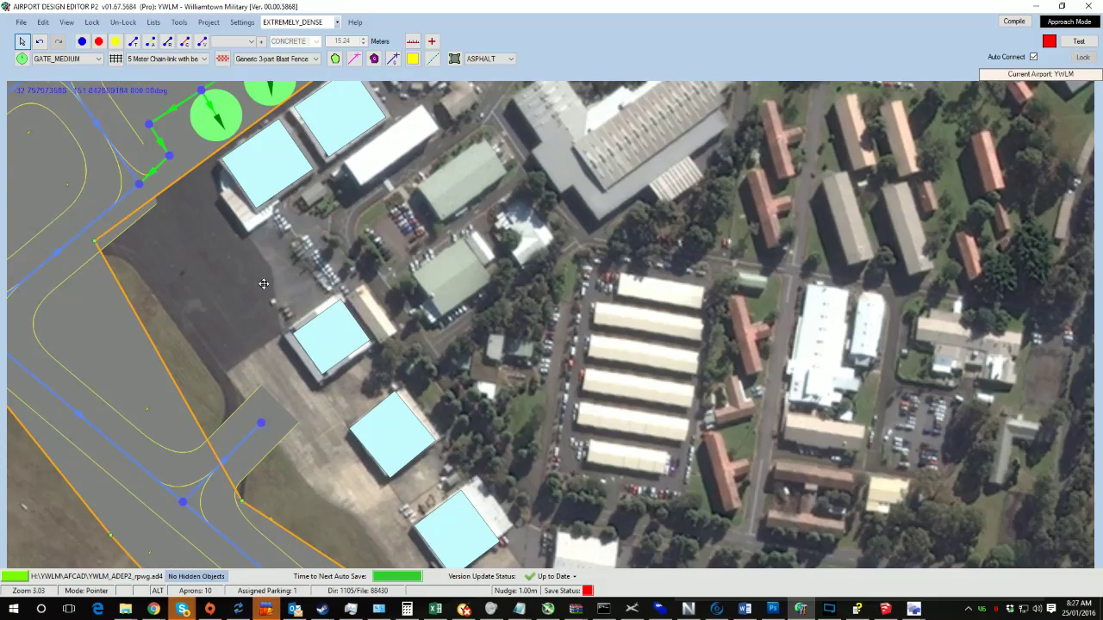
pyautogui.moveTo(263, 285); pyautogui.dragTo(398, 349)
pyautogui.moveTo(313, 368); pyautogui.dragTo(288, 459)
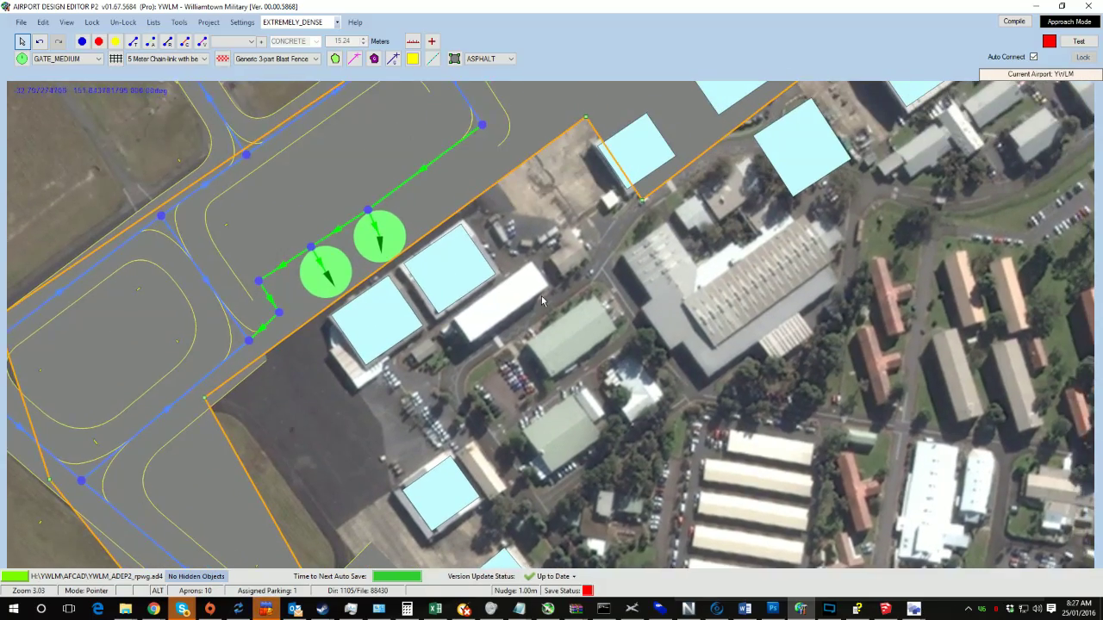
pyautogui.scroll(-2, 541, 297)
pyautogui.moveTo(621, 283); pyautogui.dragTo(365, 441)
pyautogui.moveTo(65, 556); pyautogui.dragTo(478, 359)
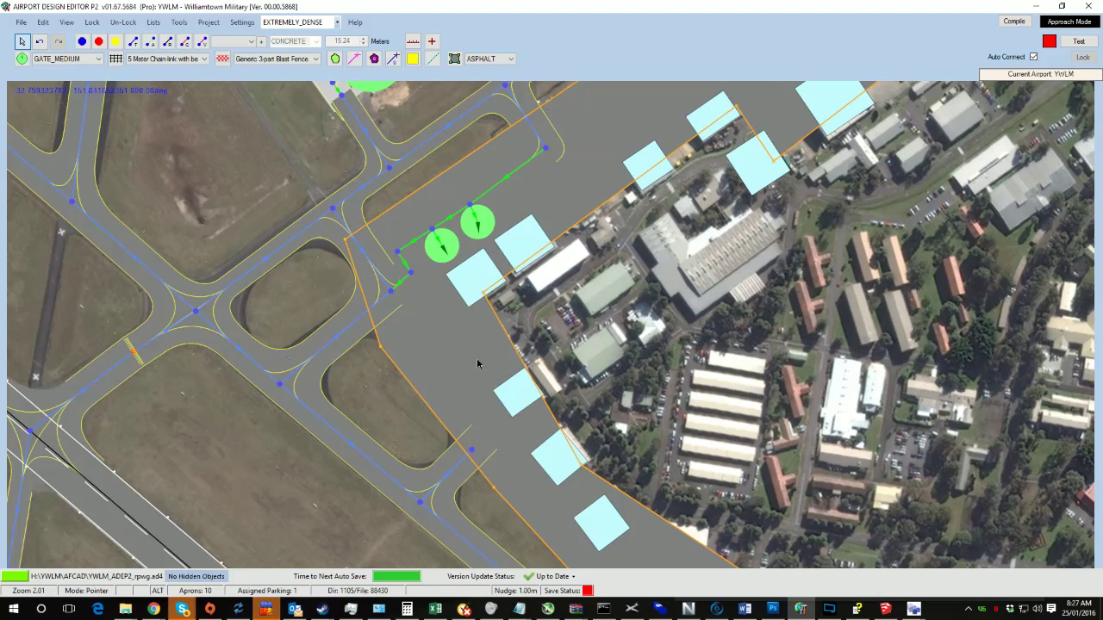
# - Save the YWLM airport project
pyautogui.scroll(-1, 422, 390)
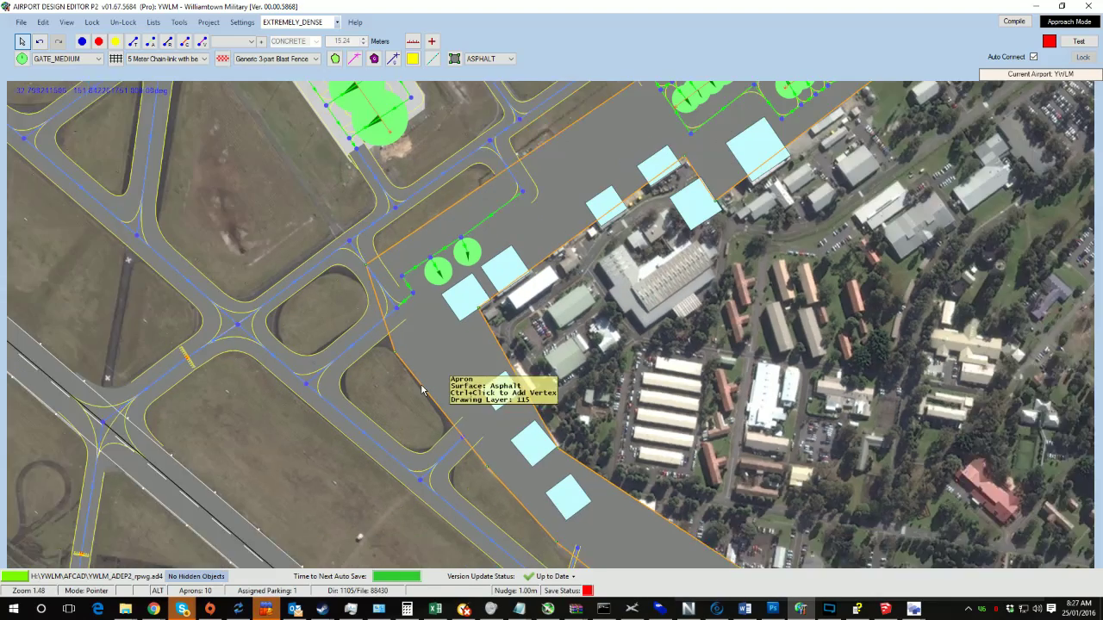
pyautogui.scroll(-1, 422, 389)
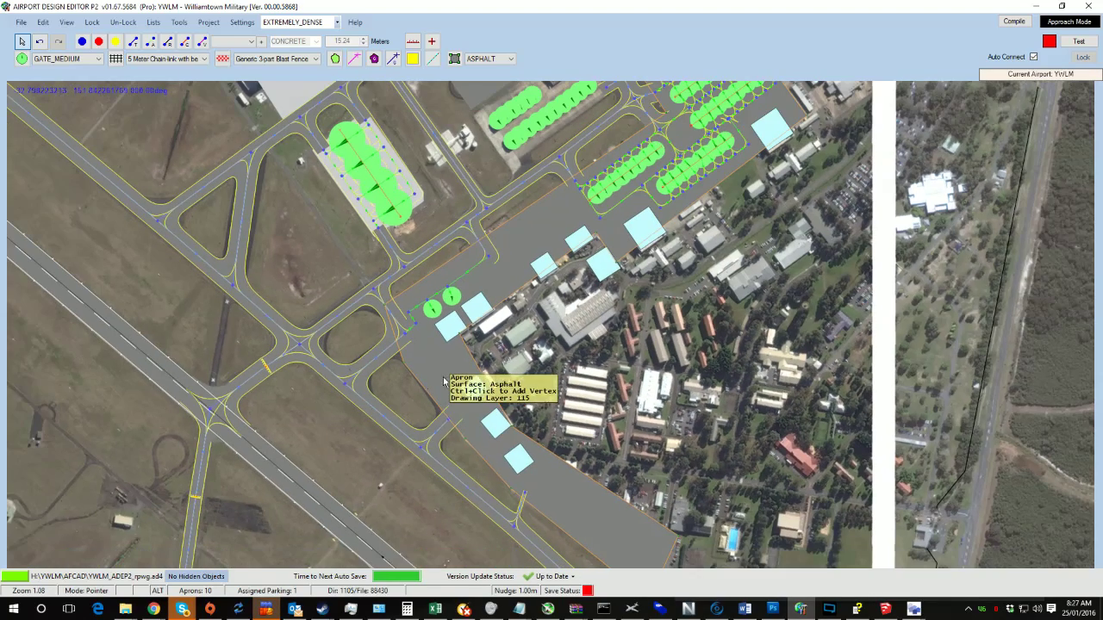
pyautogui.click(20, 22)
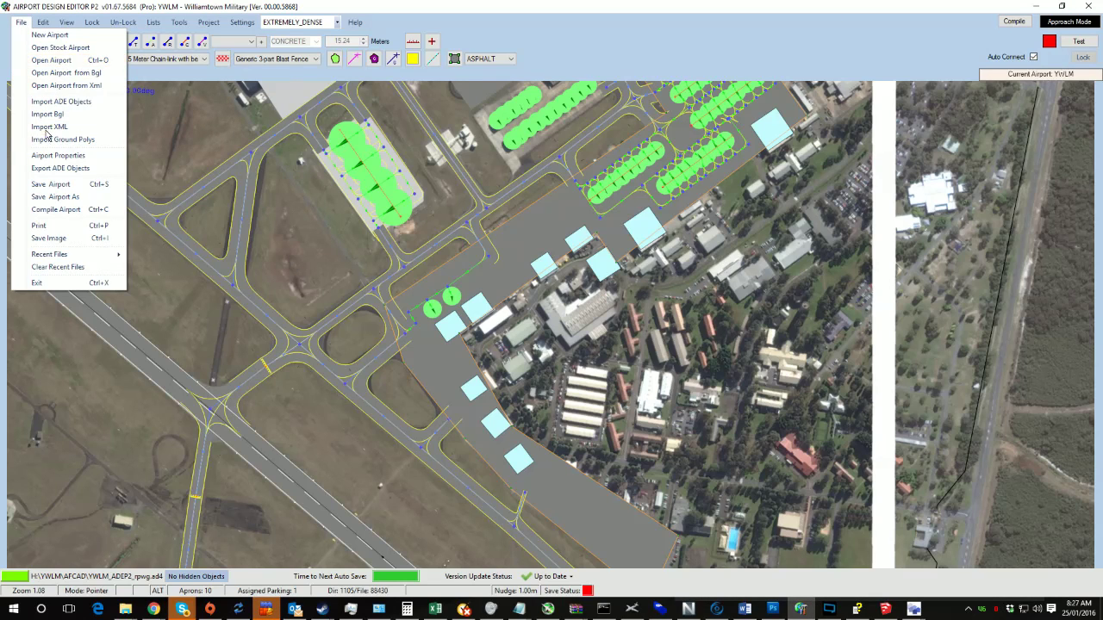
pyautogui.click(53, 186)
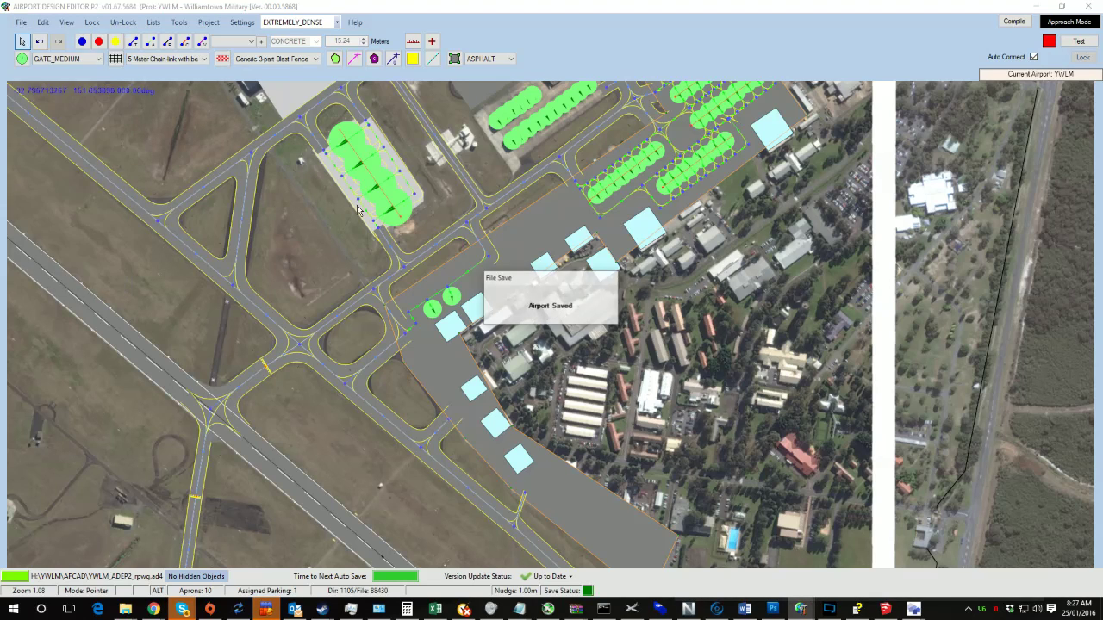